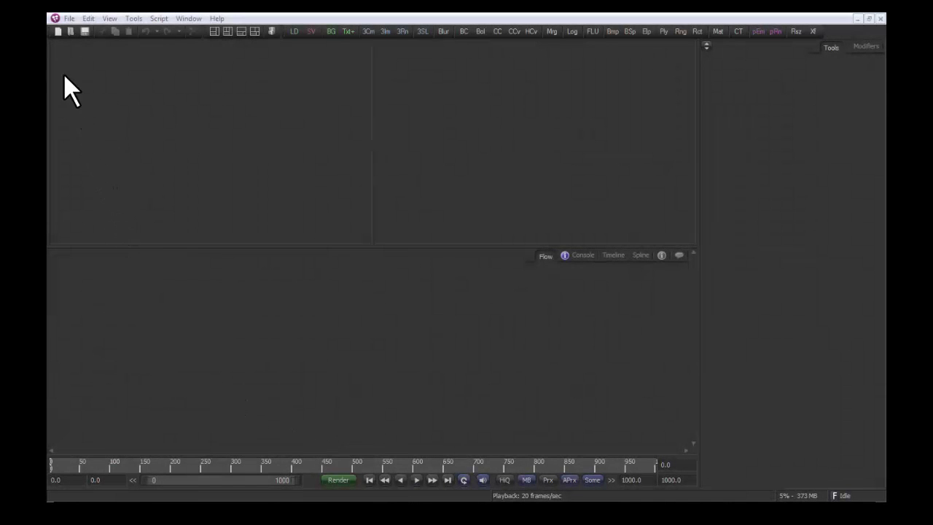
Add a Loader reading C:\data\image####.jpg (frames 0–30), shown fitted in the left viewer
{"action": "left_click", "coordinate": [131, 18]}
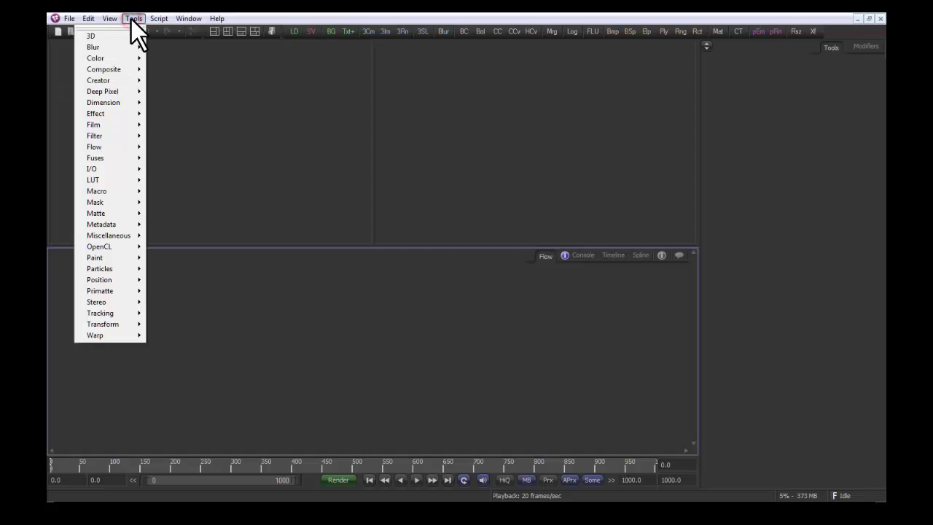
{"action": "mouse_move", "coordinate": [123, 173]}
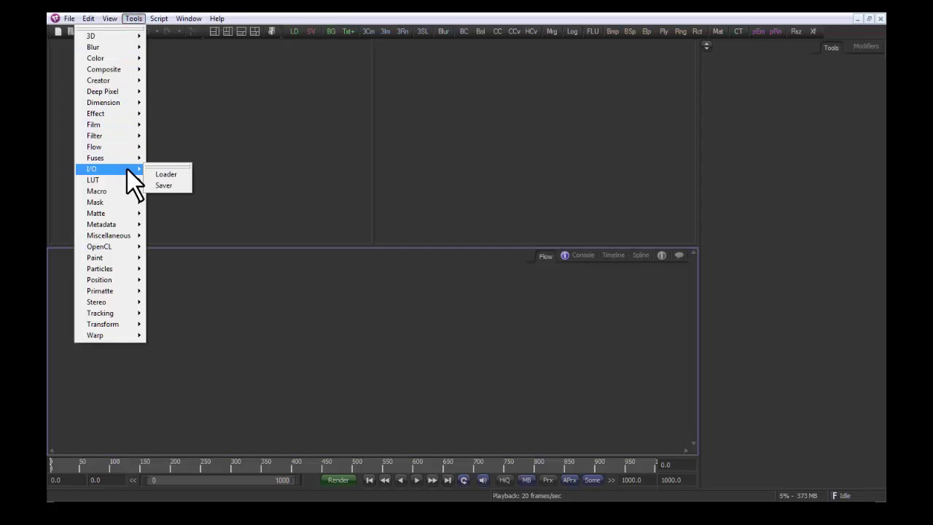
{"action": "left_click", "coordinate": [175, 174]}
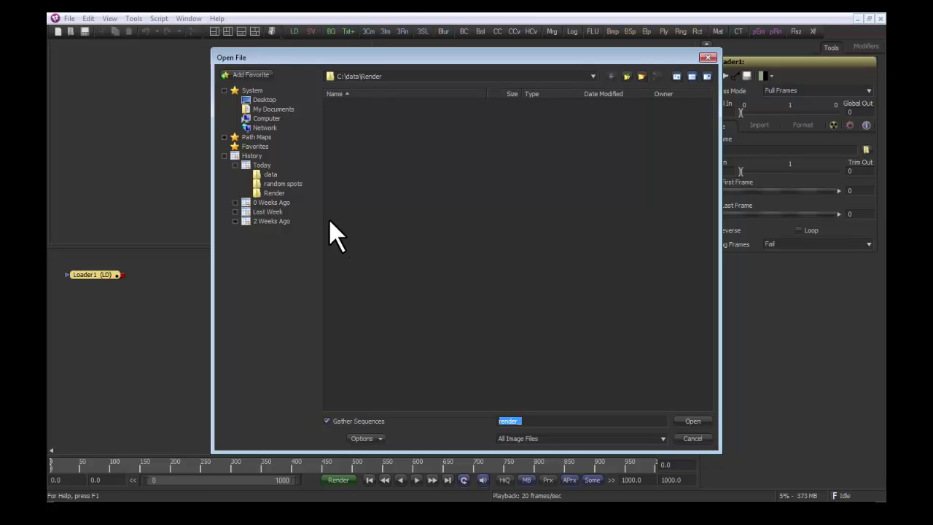
{"action": "left_click", "coordinate": [269, 174]}
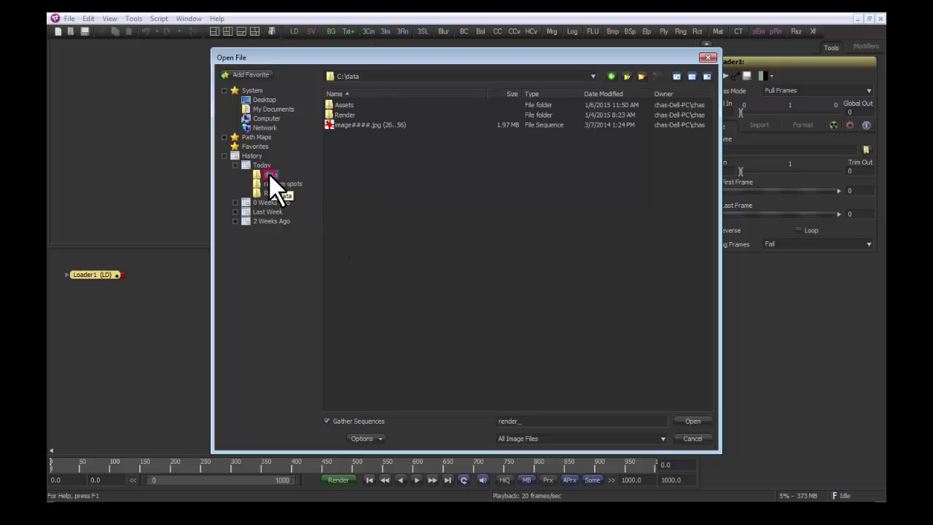
{"action": "left_click", "coordinate": [357, 124]}
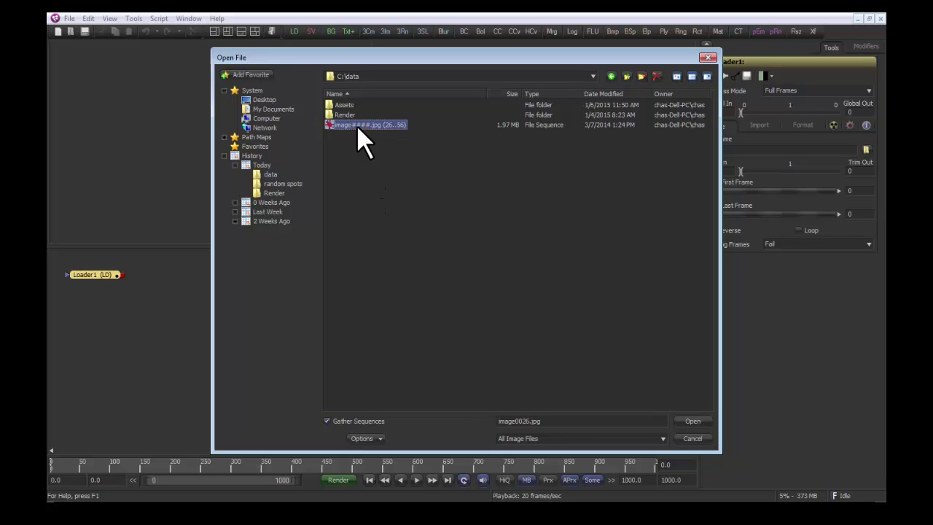
{"action": "left_click", "coordinate": [682, 422]}
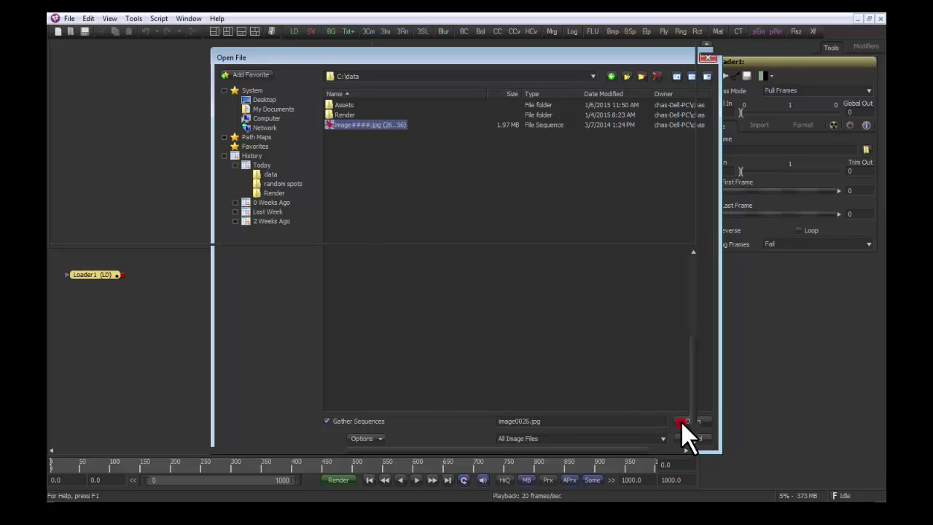
{"action": "left_click", "coordinate": [75, 281]}
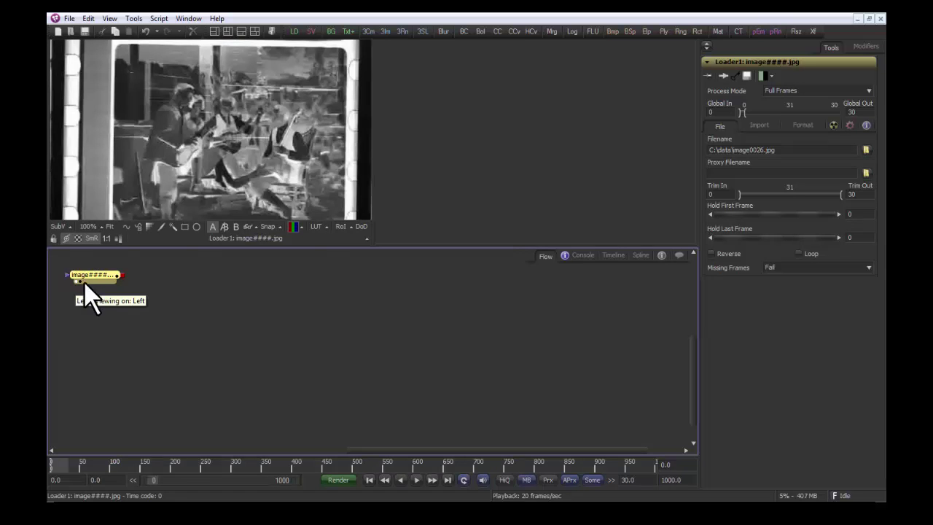
{"action": "left_click", "coordinate": [109, 226]}
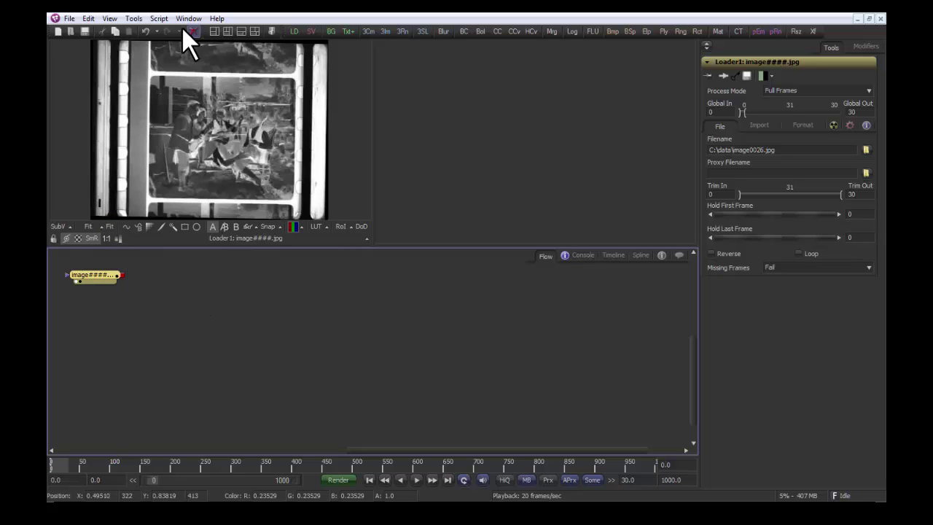
Add a Saver after the Loader and open the C:\data\Render folder for its output
{"action": "left_click", "coordinate": [132, 18]}
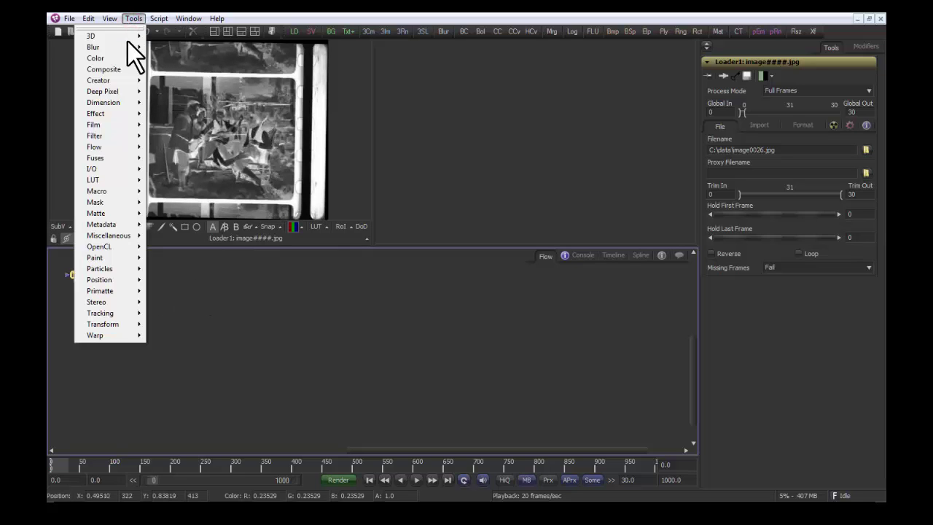
{"action": "mouse_move", "coordinate": [117, 169]}
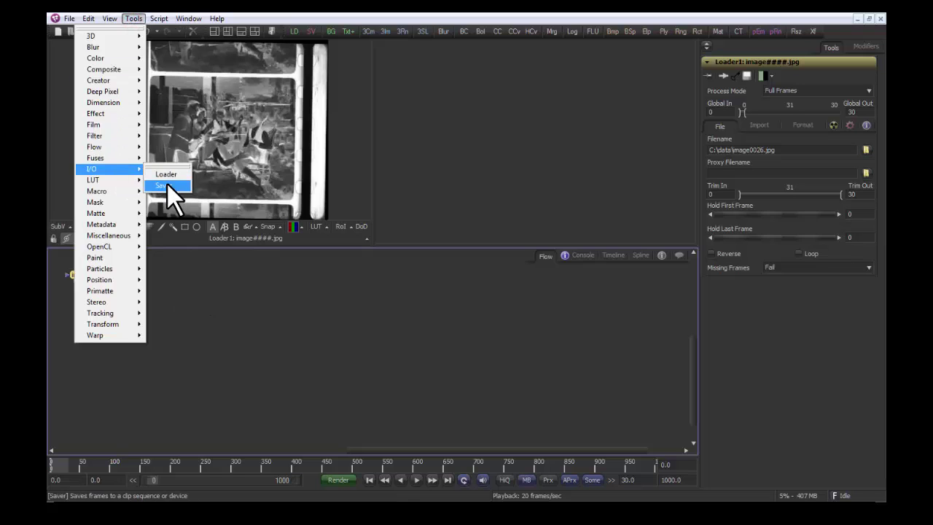
{"action": "left_click", "coordinate": [167, 185]}
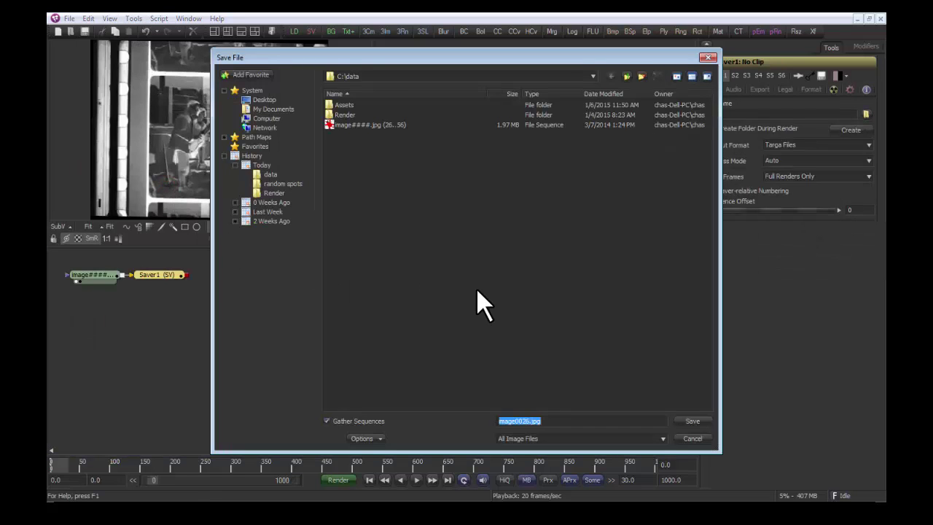
{"action": "left_click", "coordinate": [328, 116]}
{"action": "double_click", "coordinate": [328, 116]}
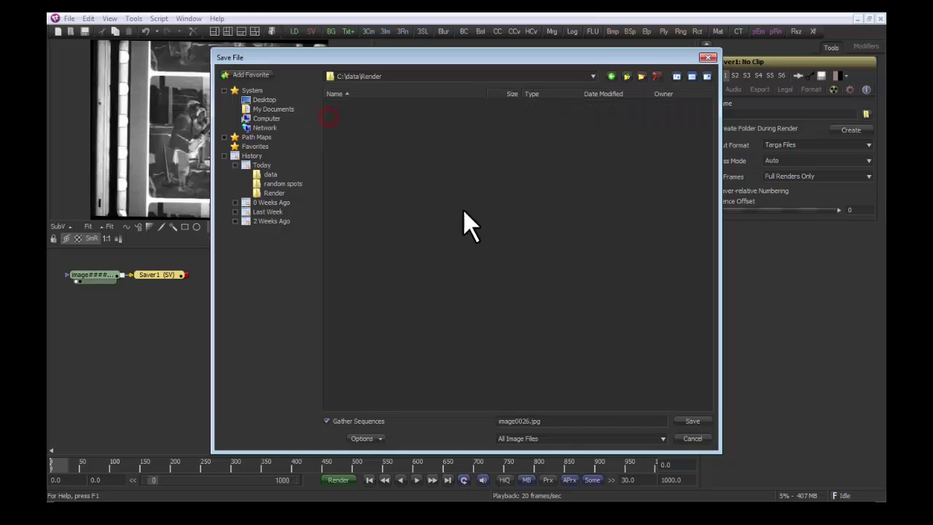
Name the output file clip-01-.jpg with JPEG Files as the file type
{"action": "left_click", "coordinate": [546, 421]}
{"action": "left_click_drag", "start_coordinate": [546, 420], "coordinate": [471, 423]}
{"action": "type", "text": "clip-01-"}
{"action": "left_click", "coordinate": [532, 439]}
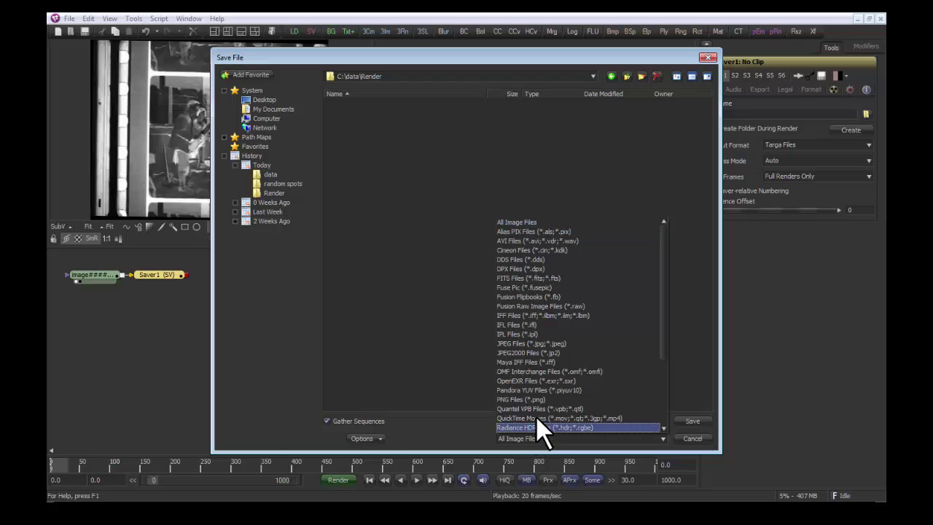
{"action": "left_click", "coordinate": [524, 344]}
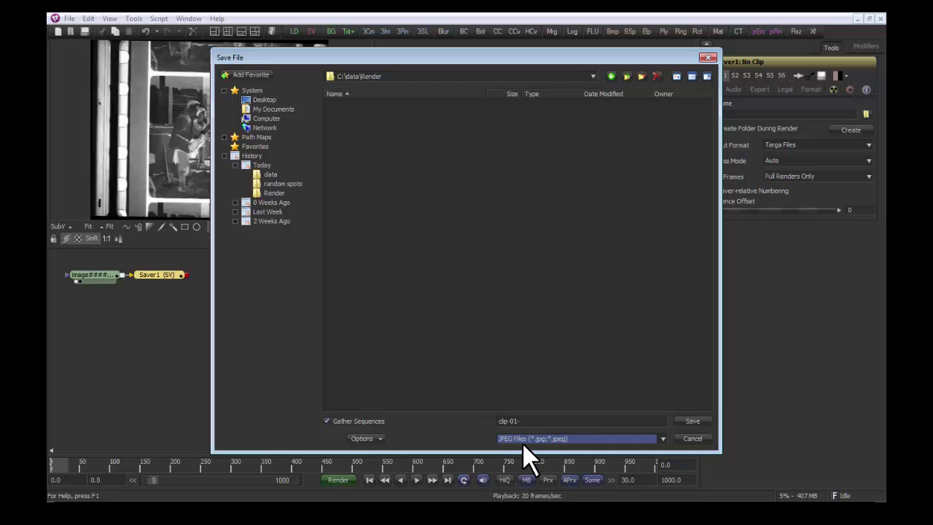
{"action": "left_click", "coordinate": [538, 420]}
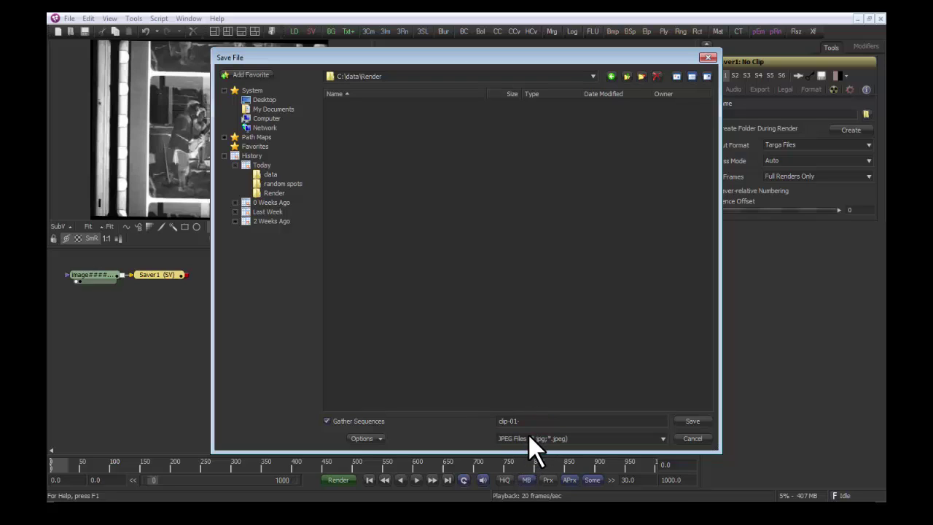
{"action": "type", "text": ".jpg"}
Show the clip-01-.jpg Saver fitted in the right viewer and place its node far right of the Loader
{"action": "left_click", "coordinate": [691, 421]}
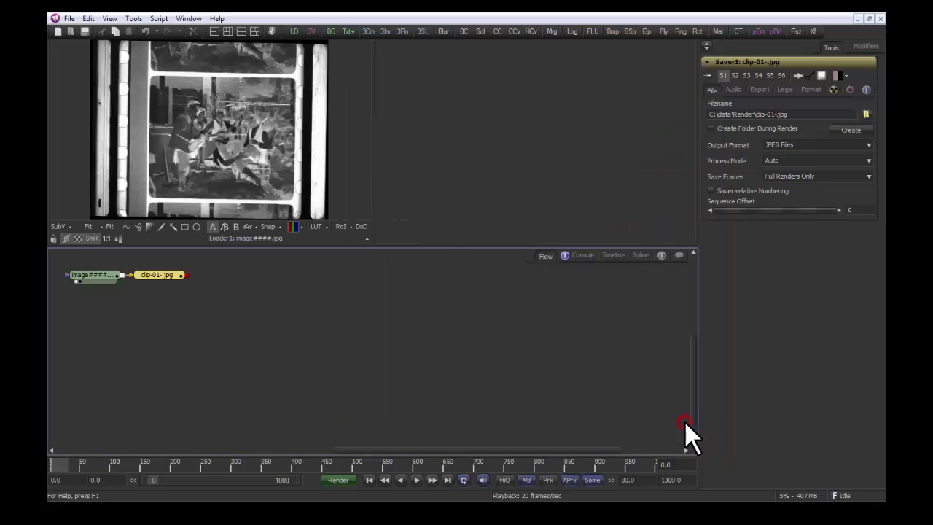
{"action": "left_click", "coordinate": [144, 281]}
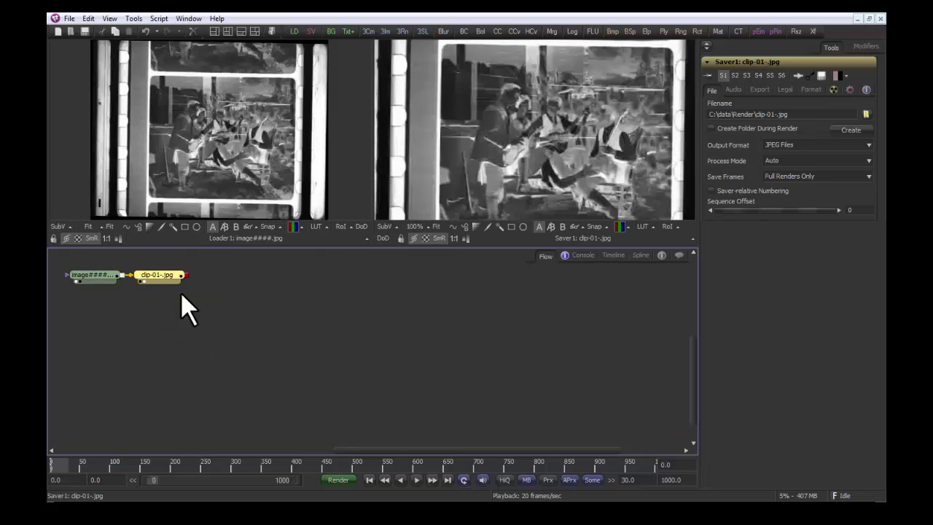
{"action": "left_click", "coordinate": [436, 227]}
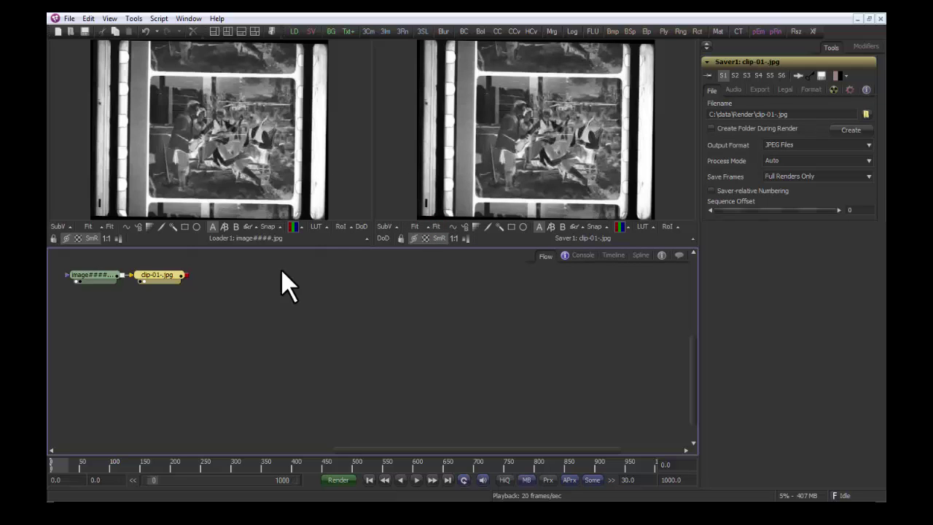
{"action": "left_click_drag", "start_coordinate": [166, 275], "coordinate": [520, 275]}
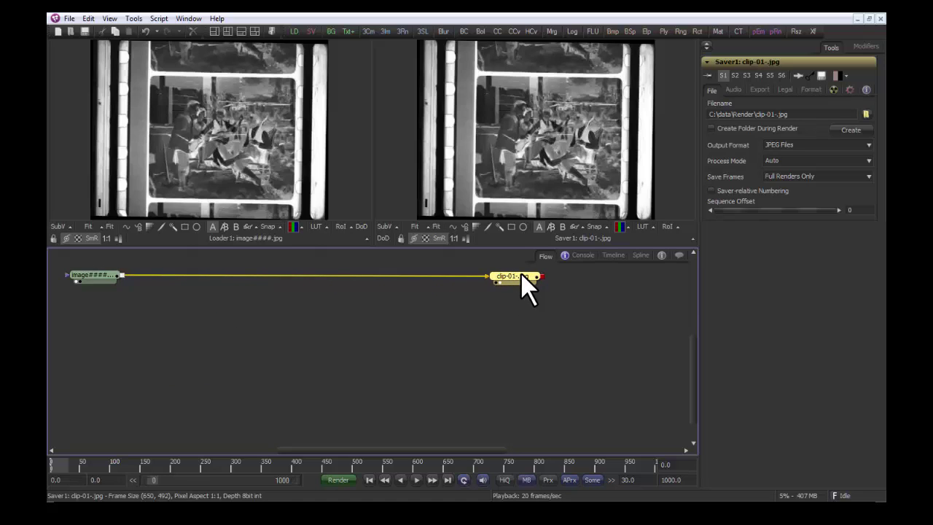
{"action": "left_click", "coordinate": [96, 277]}
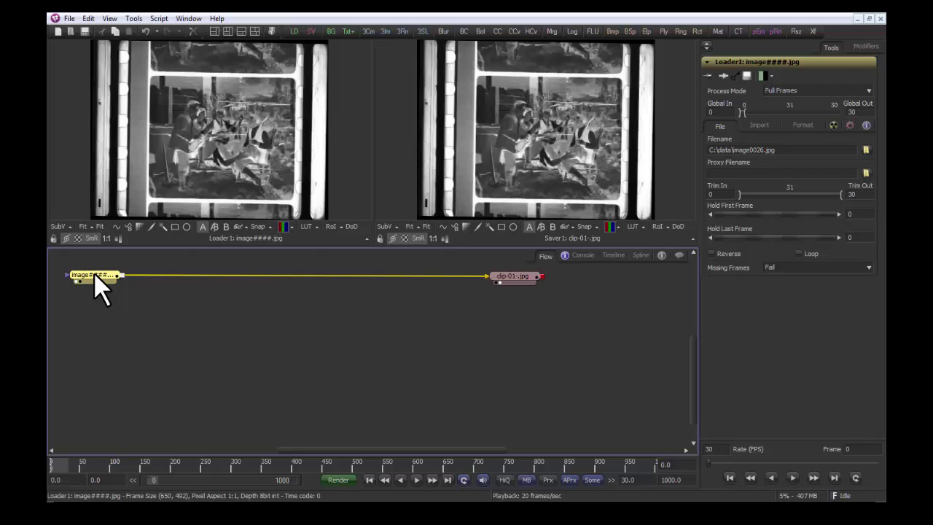
Insert Transform1 between the Loader and Saver and view its output in the right viewer
{"action": "left_click", "coordinate": [133, 19]}
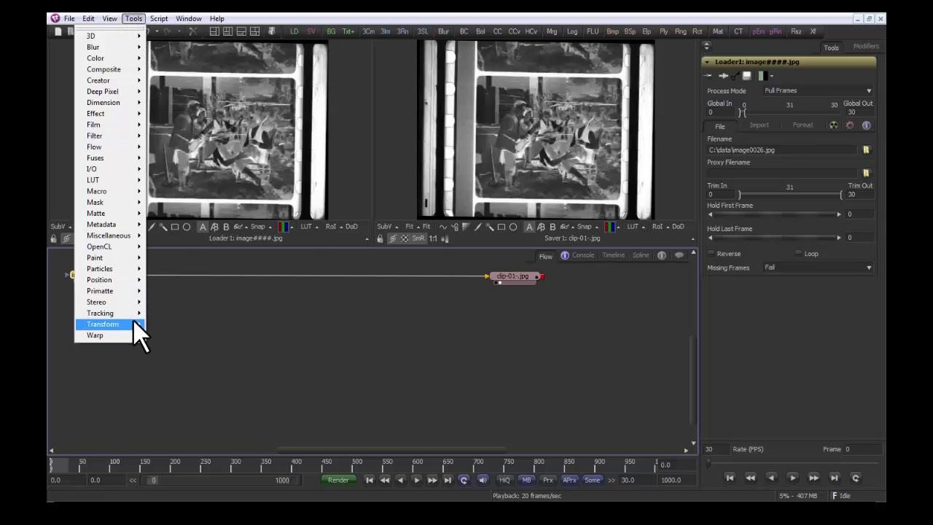
{"action": "mouse_move", "coordinate": [134, 324]}
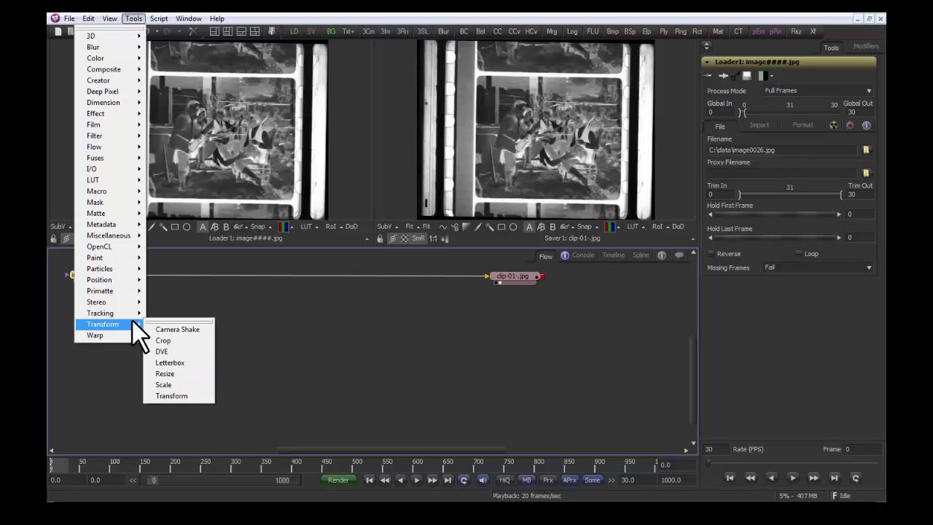
{"action": "left_click", "coordinate": [202, 395]}
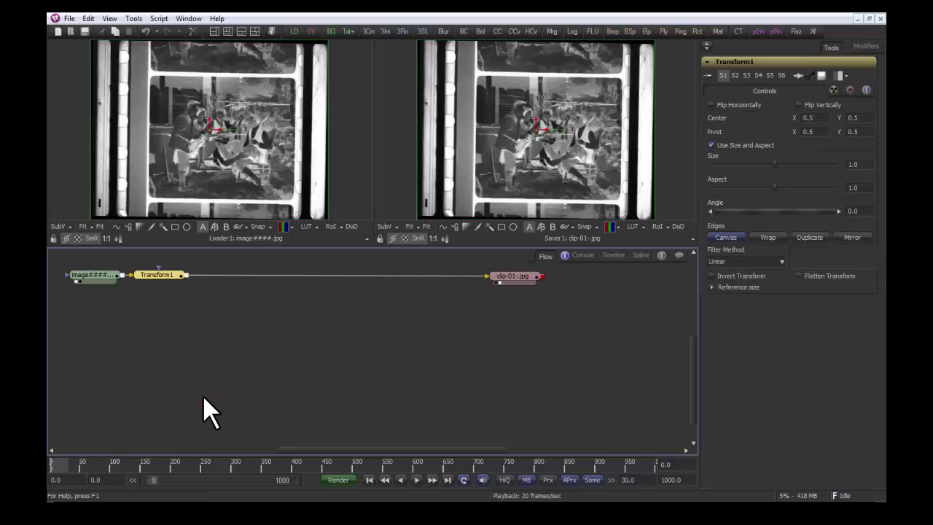
{"action": "left_click", "coordinate": [143, 281]}
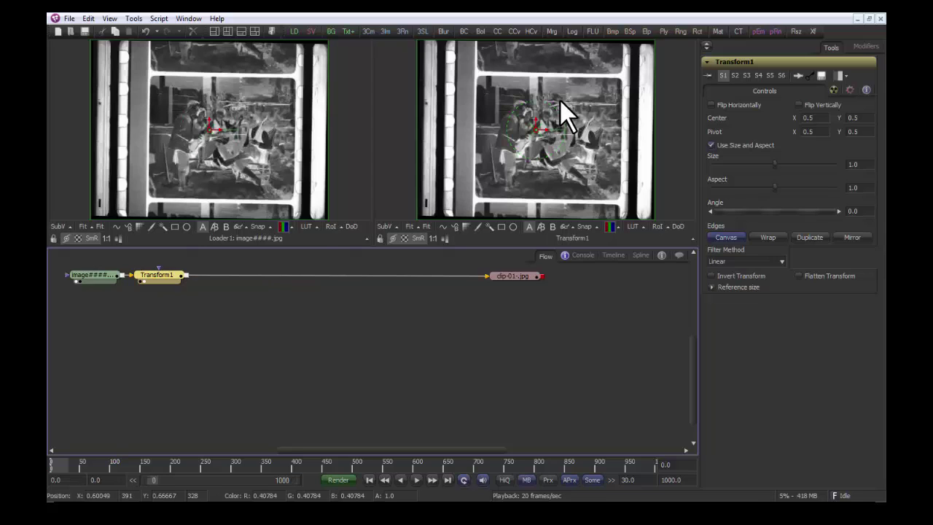
Rotate the film scan to an Angle of 1.0, check the top-left edge zoomed, then fit the frame
{"action": "left_click", "coordinate": [837, 211]}
{"action": "left_click", "coordinate": [838, 211]}
{"action": "left_click", "coordinate": [837, 211]}
{"action": "left_click", "coordinate": [838, 210]}
{"action": "left_click", "coordinate": [838, 210]}
{"action": "left_click", "coordinate": [839, 210]}
{"action": "left_click", "coordinate": [838, 210]}
{"action": "left_click", "coordinate": [838, 210]}
{"action": "left_click", "coordinate": [838, 209]}
{"action": "left_click", "coordinate": [838, 209]}
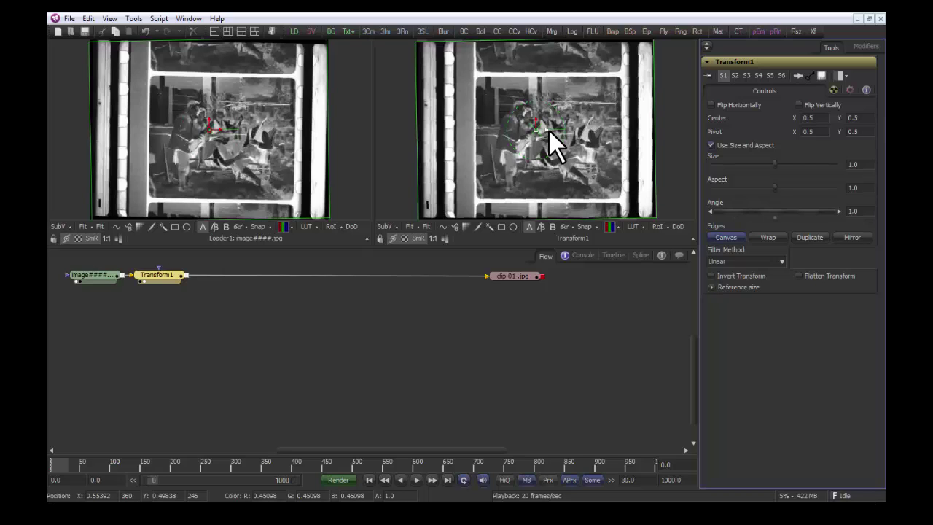
{"action": "scroll", "coordinate": [548, 131], "scroll_direction": "up", "scroll_amount": 5}
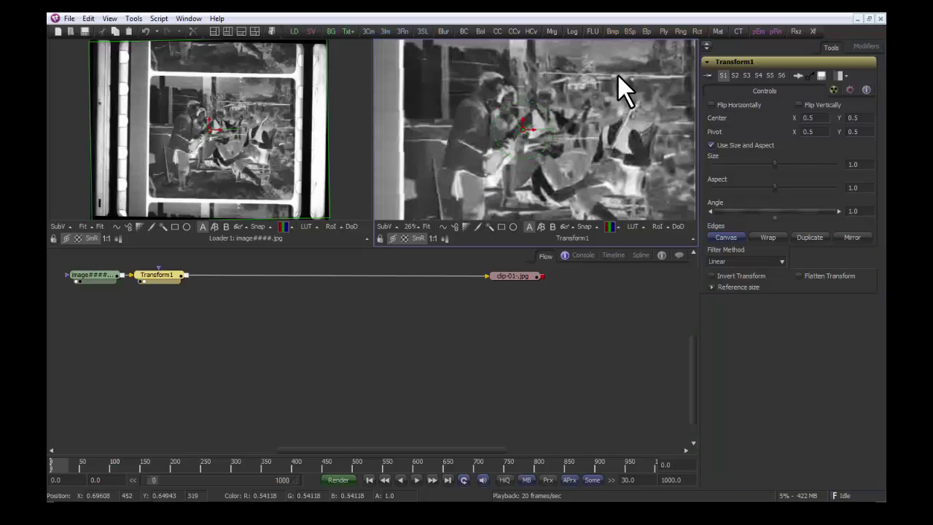
{"action": "mouse_move", "coordinate": [617, 74]}
{"action": "left_mouse_down"}
{"action": "mouse_move", "coordinate": [597, 94]}
{"action": "mouse_move", "coordinate": [601, 101]}
{"action": "mouse_move", "coordinate": [616, 91]}
{"action": "left_mouse_up"}
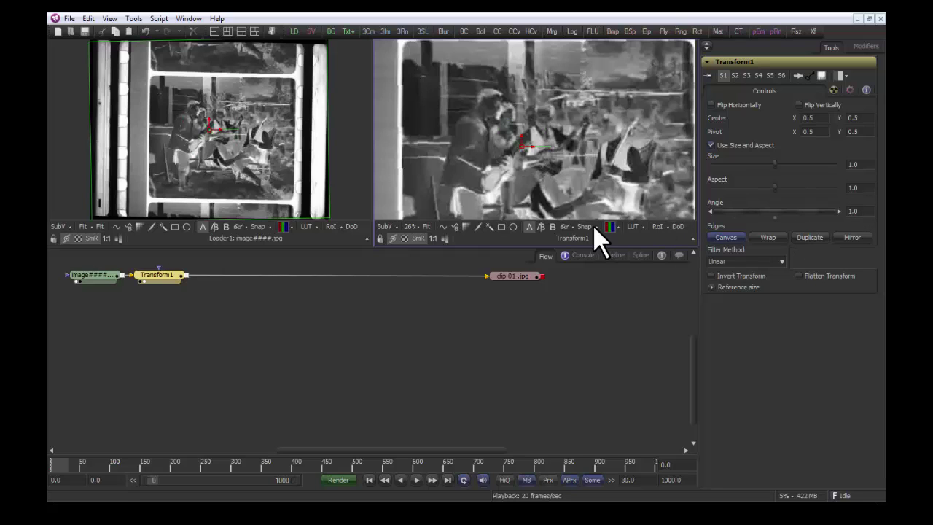
{"action": "left_click", "coordinate": [428, 226]}
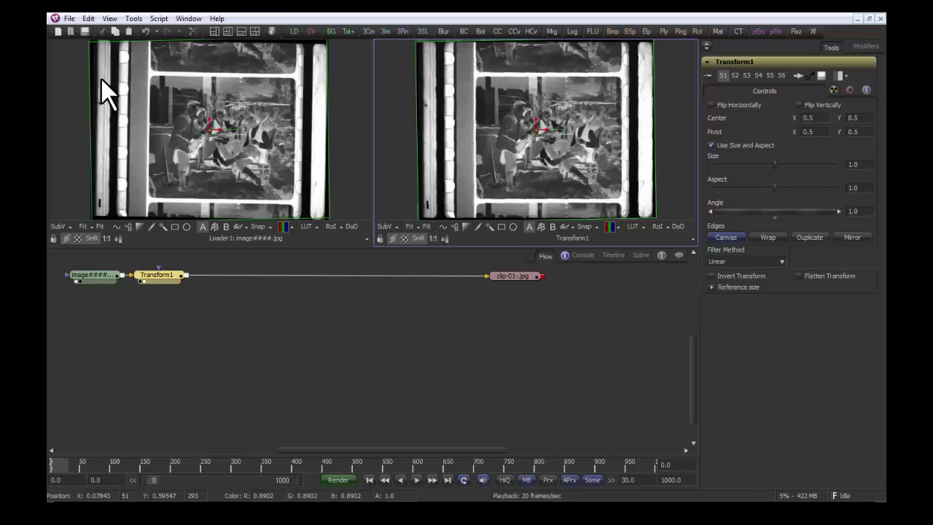
Add Tracker1 after Transform1, view it, and place its pattern box on the frame's upper-left corner
{"action": "left_click", "coordinate": [133, 18]}
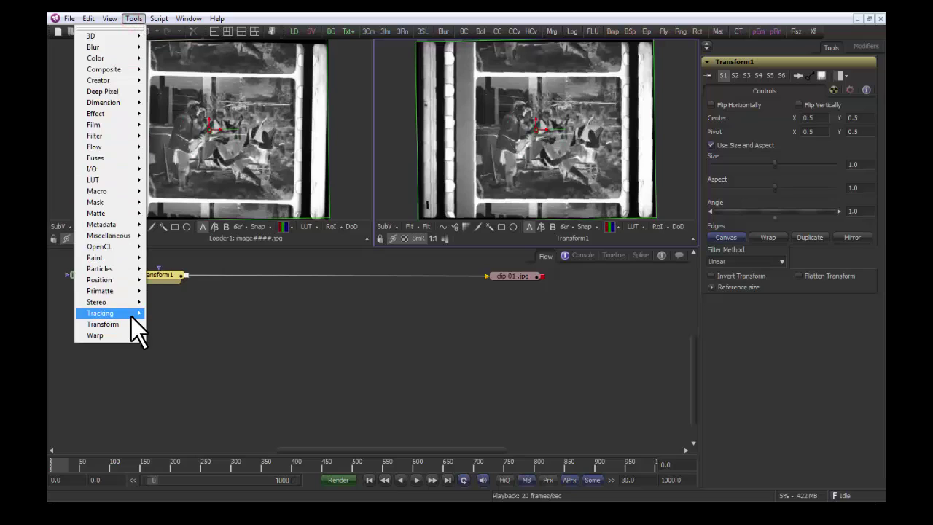
{"action": "mouse_move", "coordinate": [132, 315]}
{"action": "left_click", "coordinate": [166, 318]}
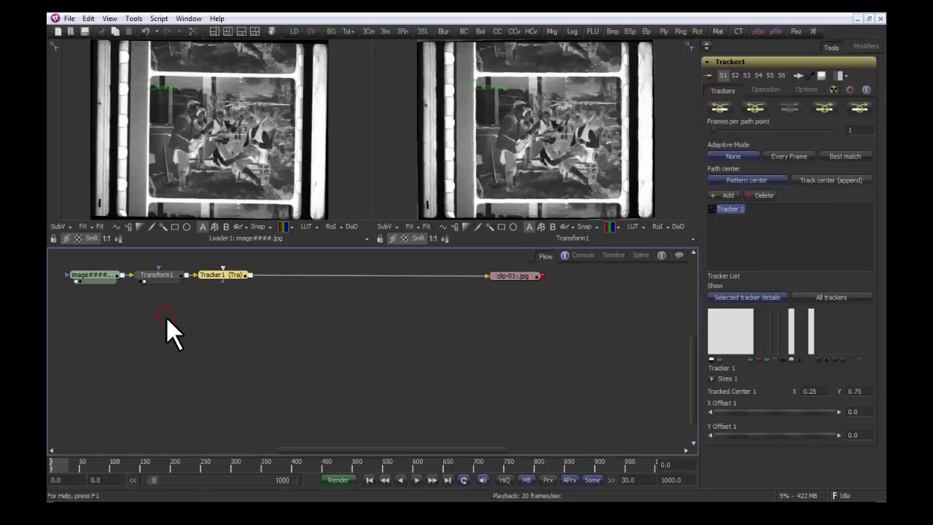
{"action": "left_click", "coordinate": [209, 282]}
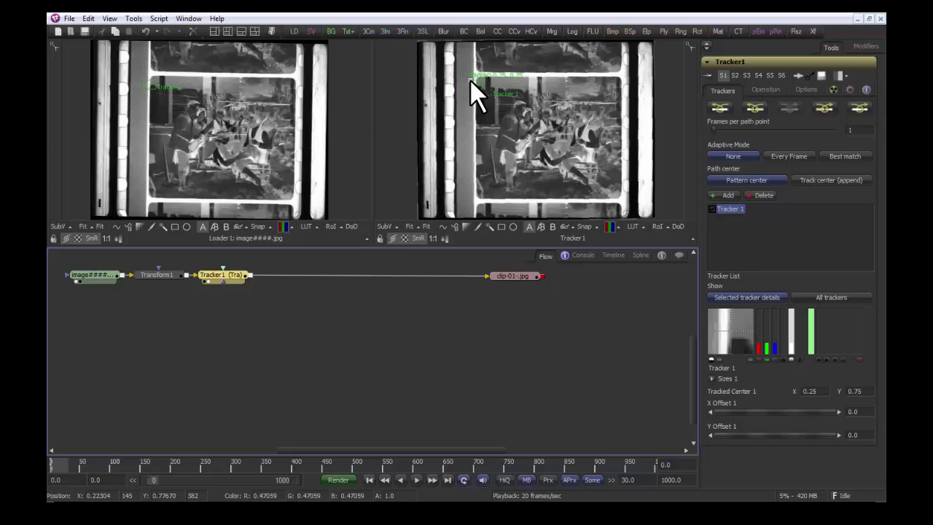
{"action": "left_click_drag", "start_coordinate": [470, 79], "coordinate": [470, 74]}
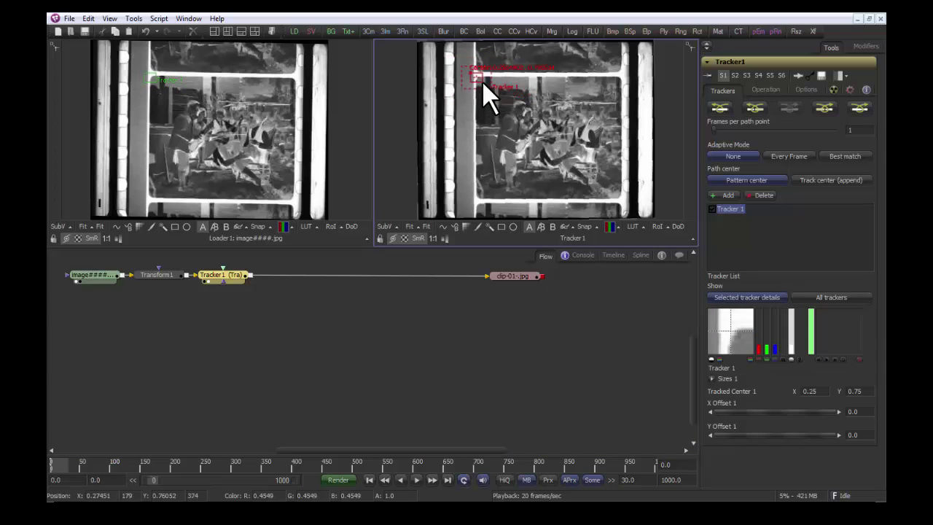
{"action": "left_click", "coordinate": [742, 341]}
{"action": "left_click_drag", "start_coordinate": [743, 341], "coordinate": [738, 337]}
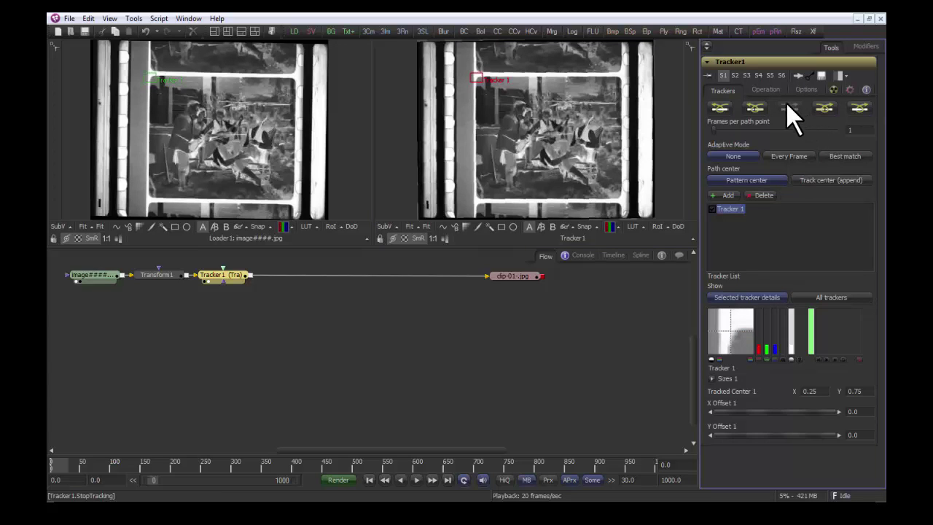
Set Tracker1's operation to Match Move with BG only, Scaling and Rotation turned off
{"action": "left_click", "coordinate": [767, 89]}
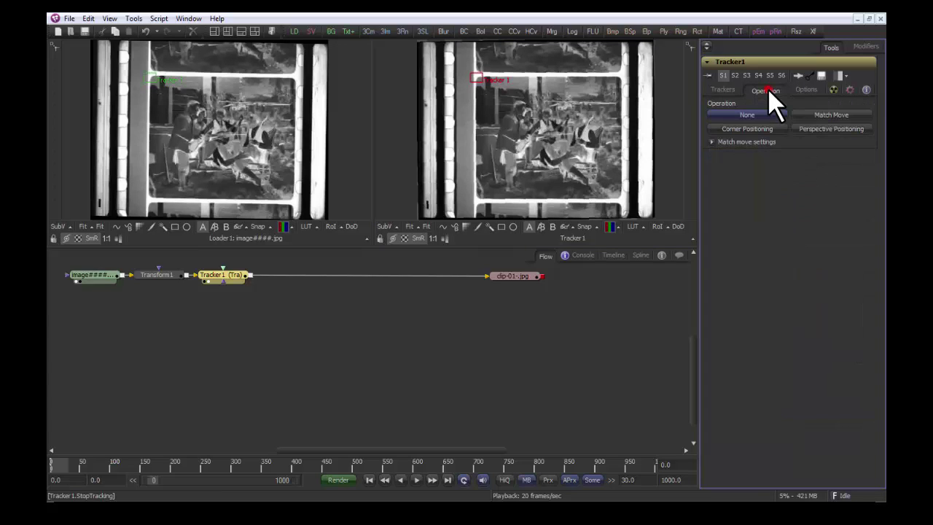
{"action": "left_click", "coordinate": [828, 116]}
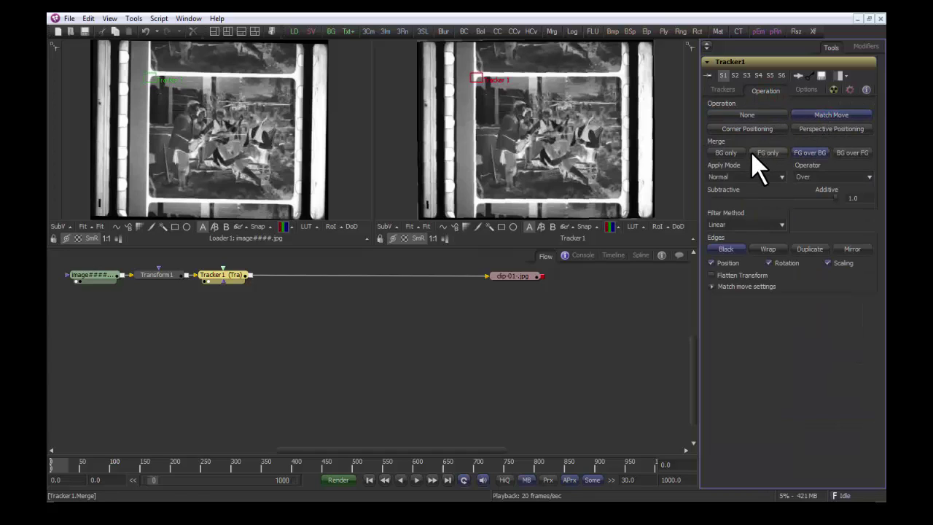
{"action": "left_click", "coordinate": [729, 151]}
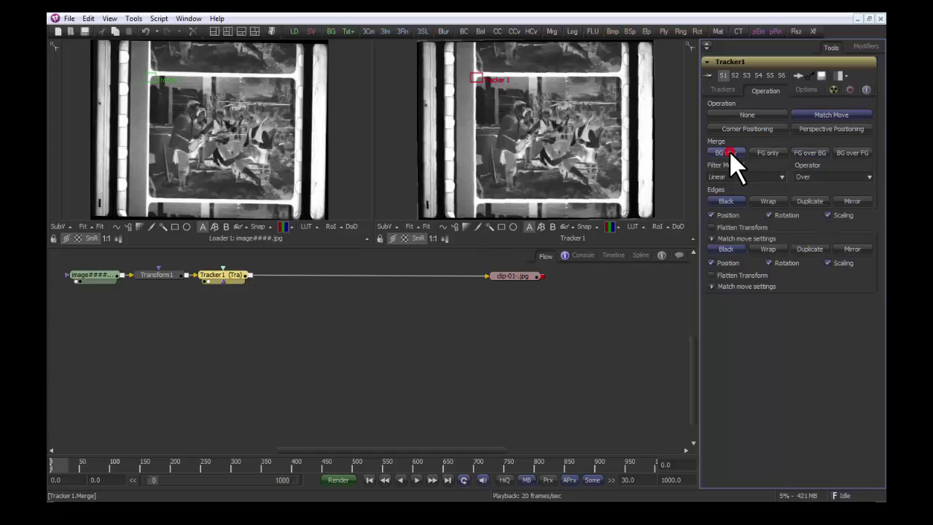
{"action": "left_click", "coordinate": [827, 215]}
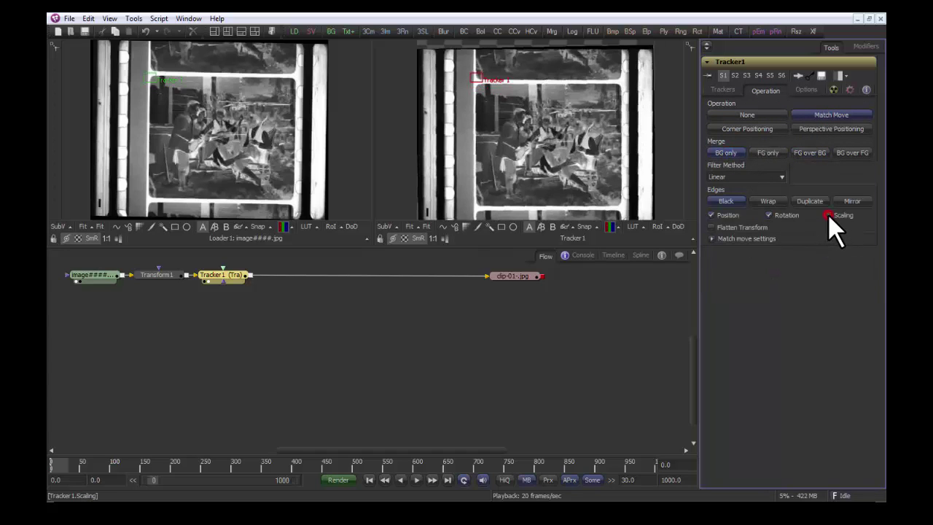
{"action": "left_click", "coordinate": [769, 215]}
Add Tracker 2 on the film frame's lower-right corner and view Saver1 in the right viewer
{"action": "left_click", "coordinate": [724, 90]}
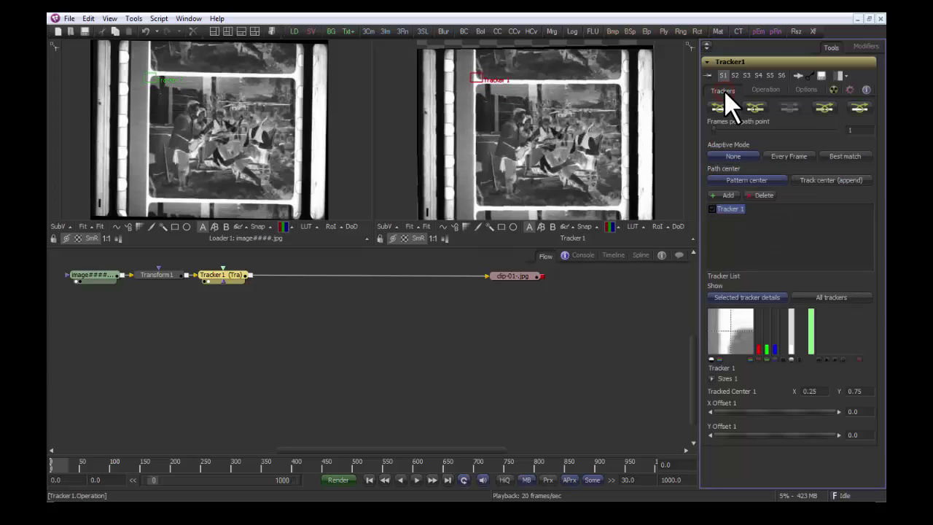
{"action": "left_click", "coordinate": [727, 195]}
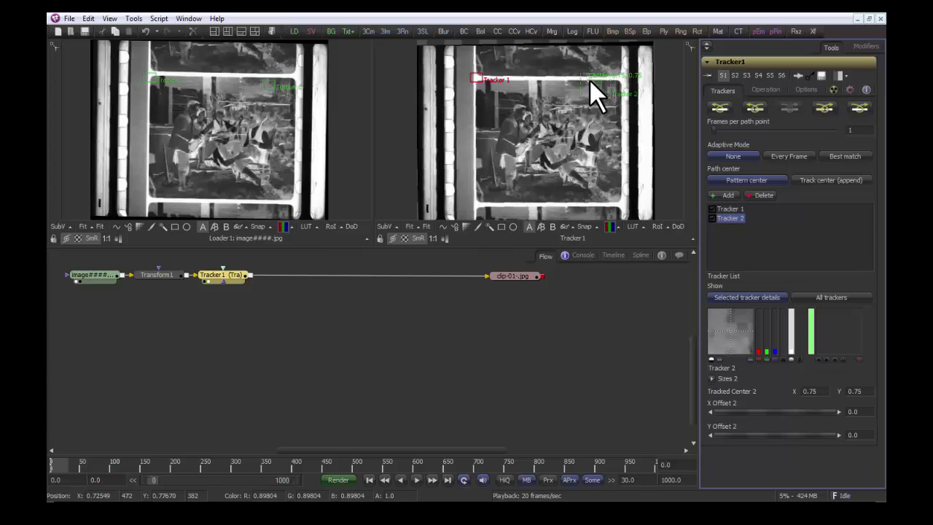
{"action": "left_click_drag", "start_coordinate": [590, 82], "coordinate": [616, 194]}
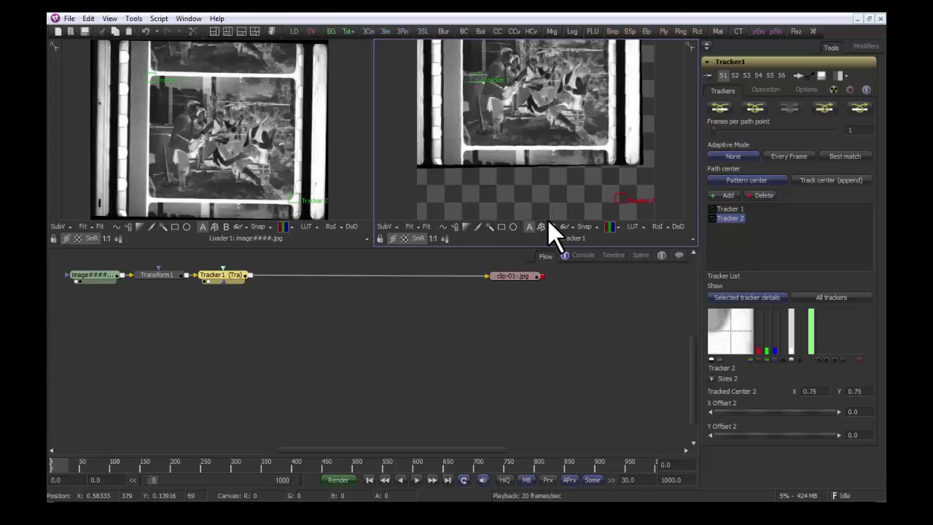
{"action": "left_click", "coordinate": [500, 283]}
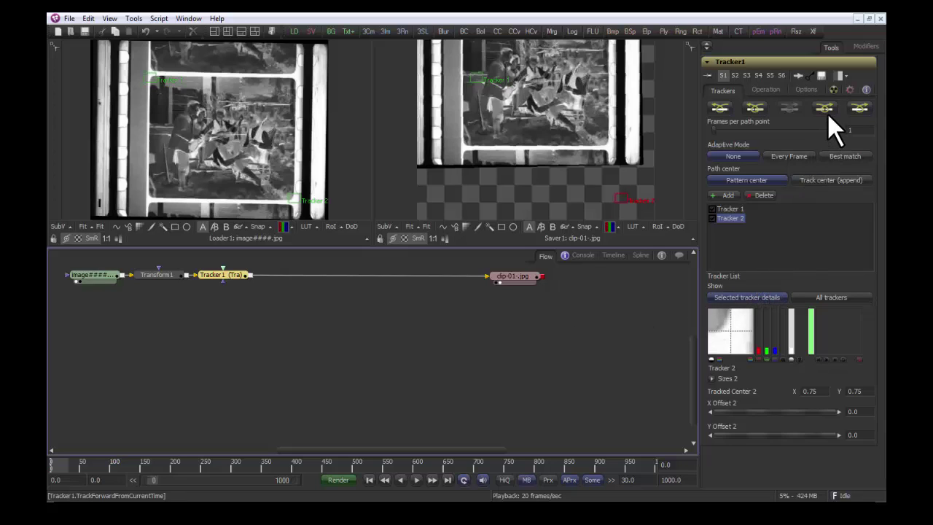
Track both patterns forward from frame 0 through the clip, then play back and stop at frame 12
{"action": "left_click", "coordinate": [369, 481]}
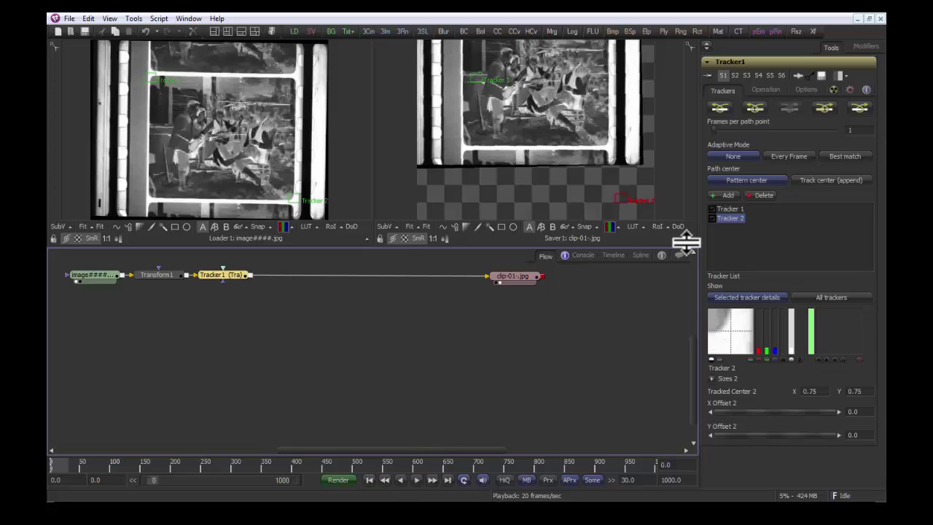
{"action": "left_click", "coordinate": [825, 109]}
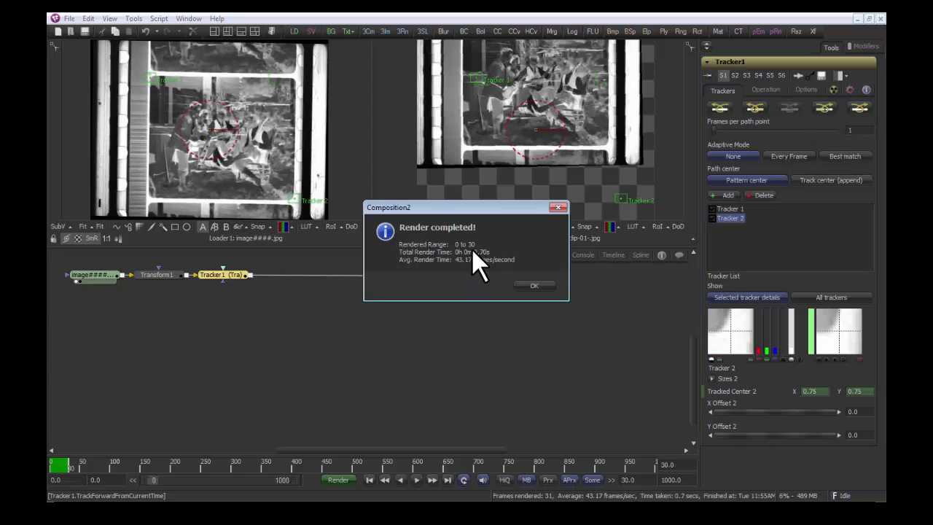
{"action": "left_click", "coordinate": [535, 285]}
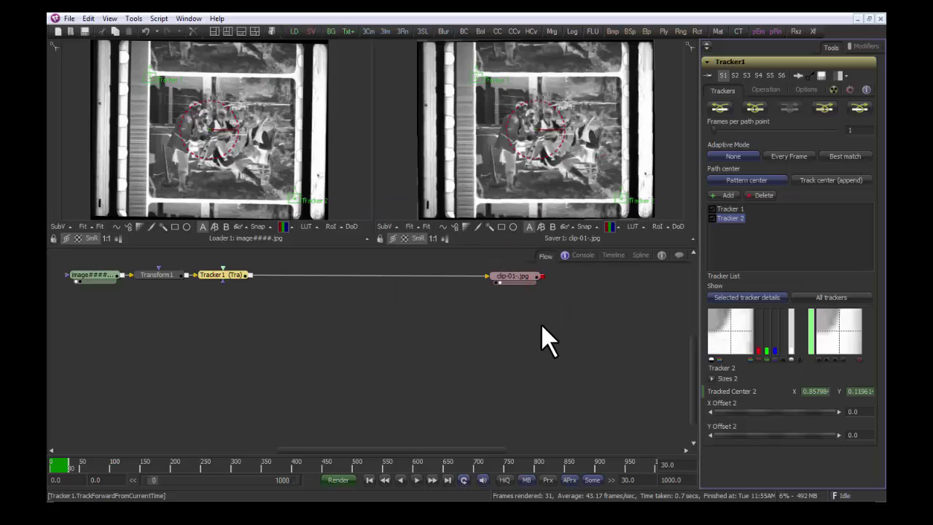
{"action": "left_click", "coordinate": [417, 480]}
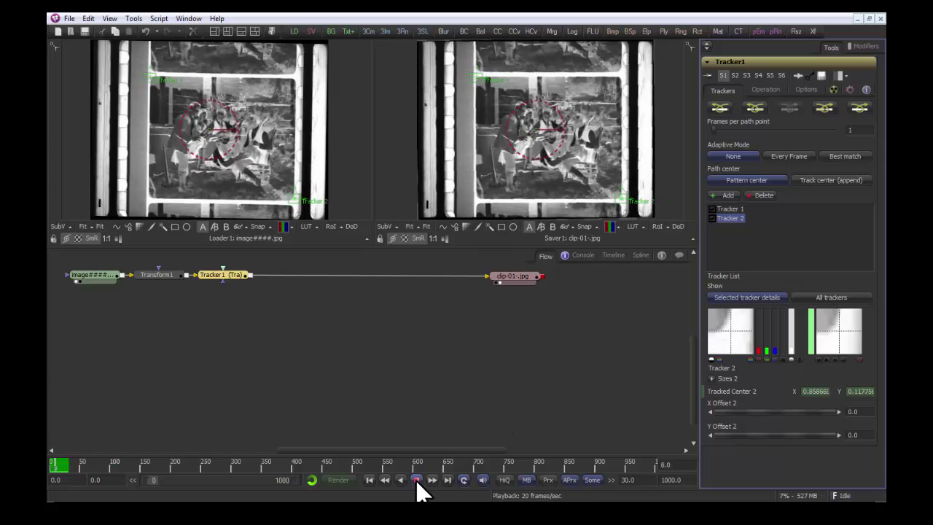
{"action": "left_click", "coordinate": [416, 480]}
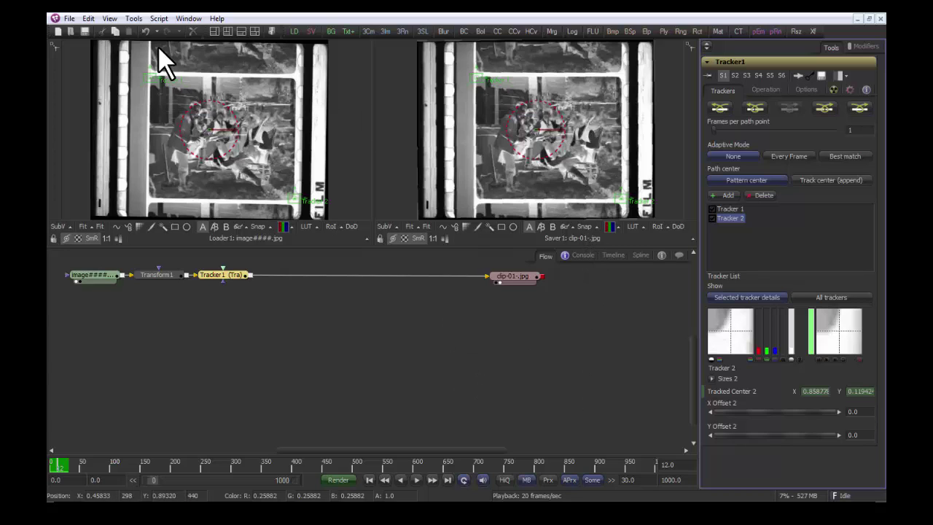
Insert ColorSpace1 after Tracker1 and preview the saver output from the first frame
{"action": "left_click", "coordinate": [132, 20]}
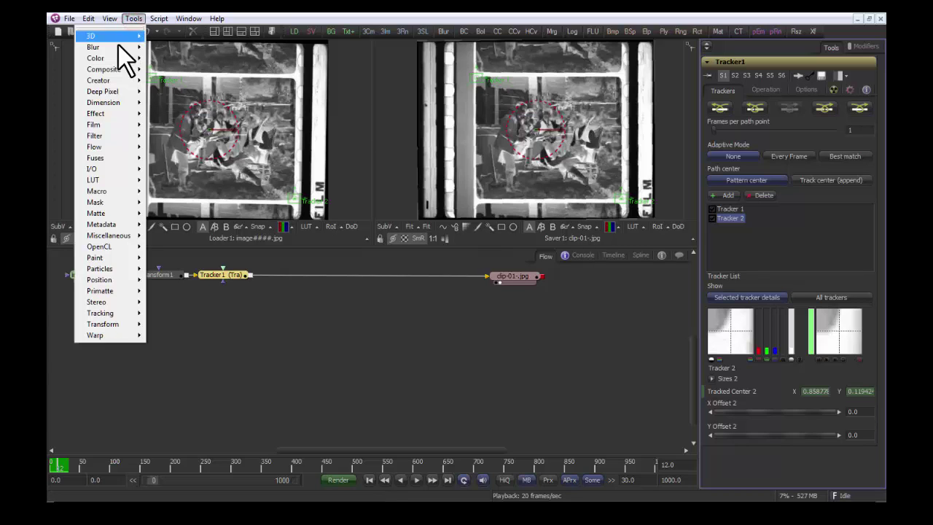
{"action": "mouse_move", "coordinate": [116, 58]}
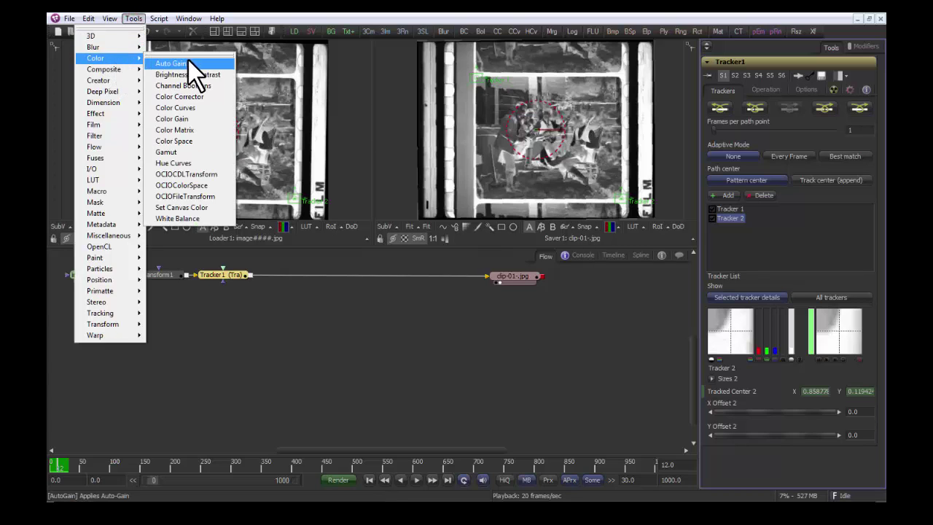
{"action": "left_click", "coordinate": [198, 143]}
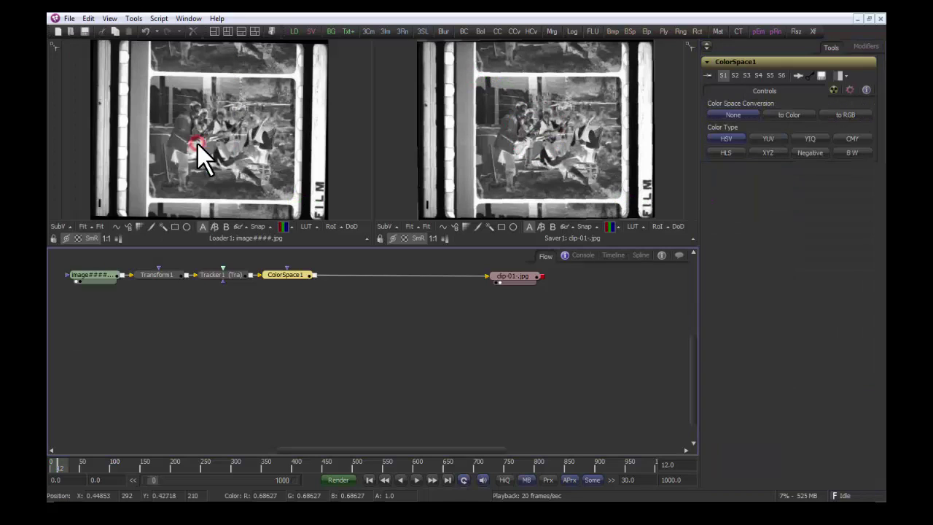
{"action": "left_click", "coordinate": [369, 480]}
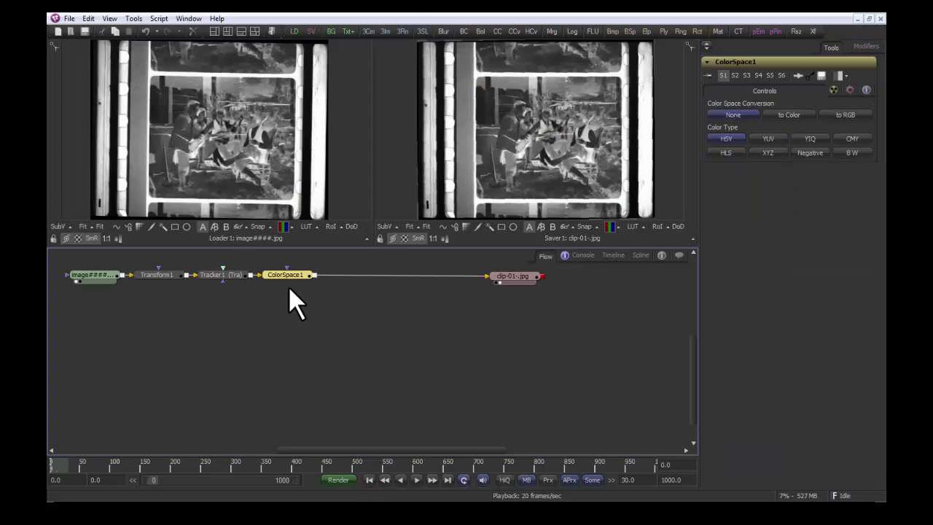
{"action": "mouse_move", "coordinate": [284, 282]}
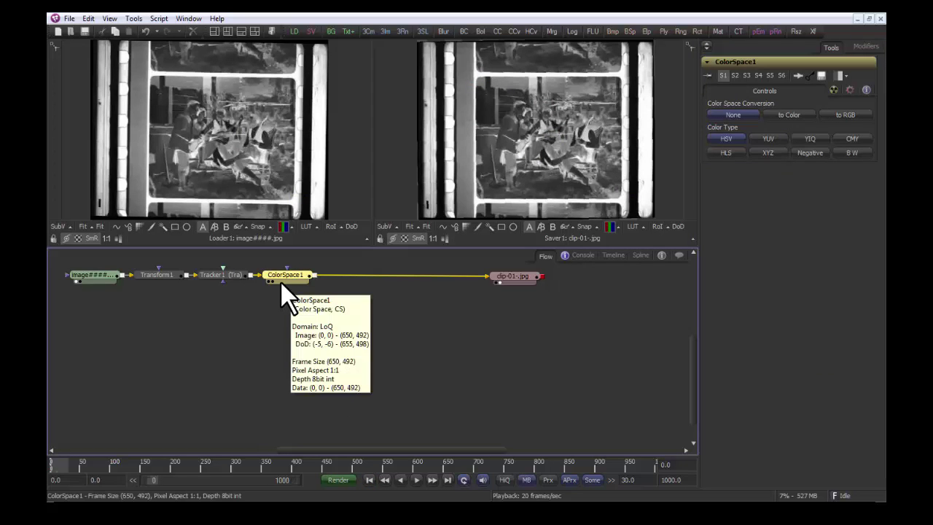
{"action": "left_click", "coordinate": [272, 282]}
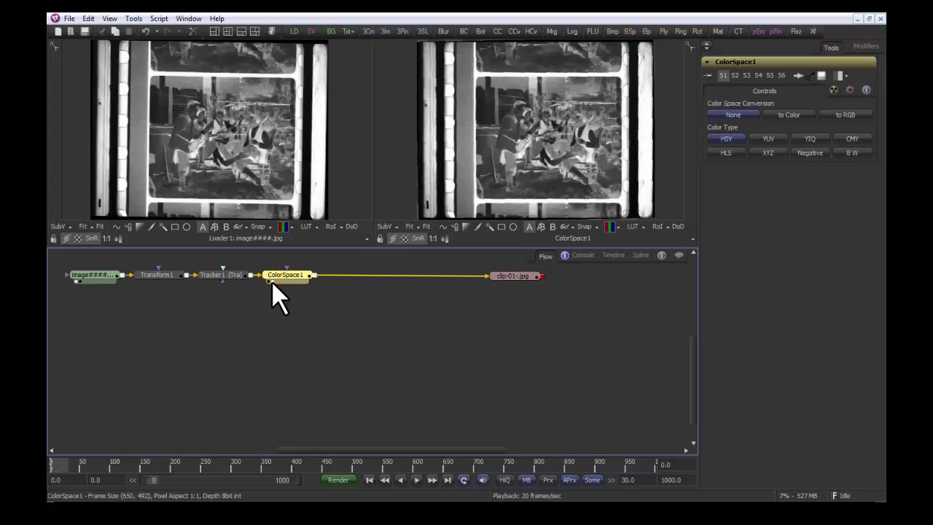
{"action": "left_click", "coordinate": [497, 283]}
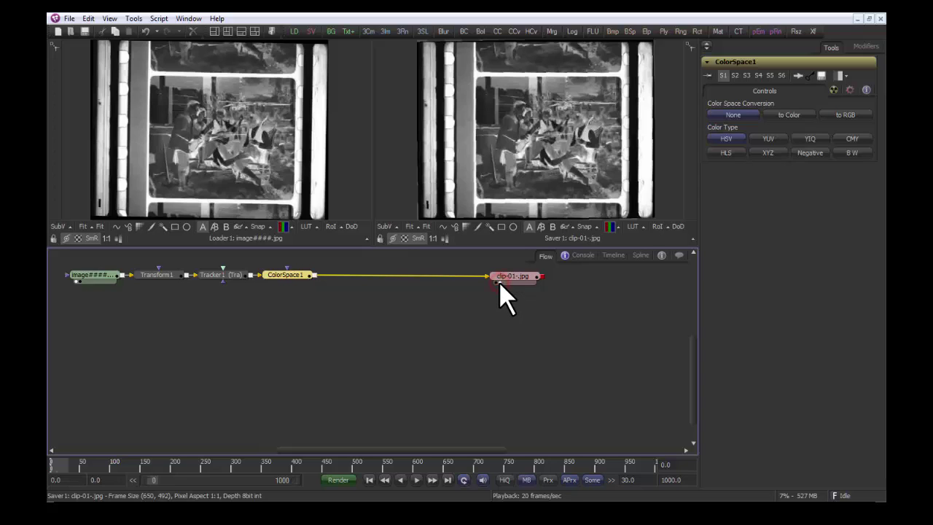
Set Color Space Conversion to 'to Color' with Negative as the Color Type
{"action": "left_click", "coordinate": [834, 115]}
{"action": "left_click", "coordinate": [811, 152]}
{"action": "left_click", "coordinate": [794, 113]}
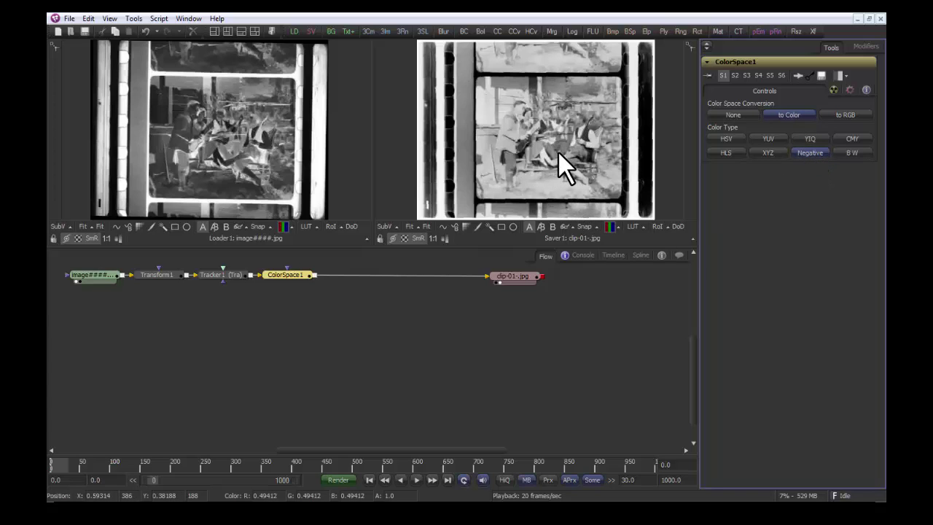
Add BrightnessContrast1 after ColorSpace1 with Gamma 0.933, Contrast 0.0476 and Brightness -0.038
{"action": "left_click", "coordinate": [129, 20]}
{"action": "mouse_move", "coordinate": [119, 55]}
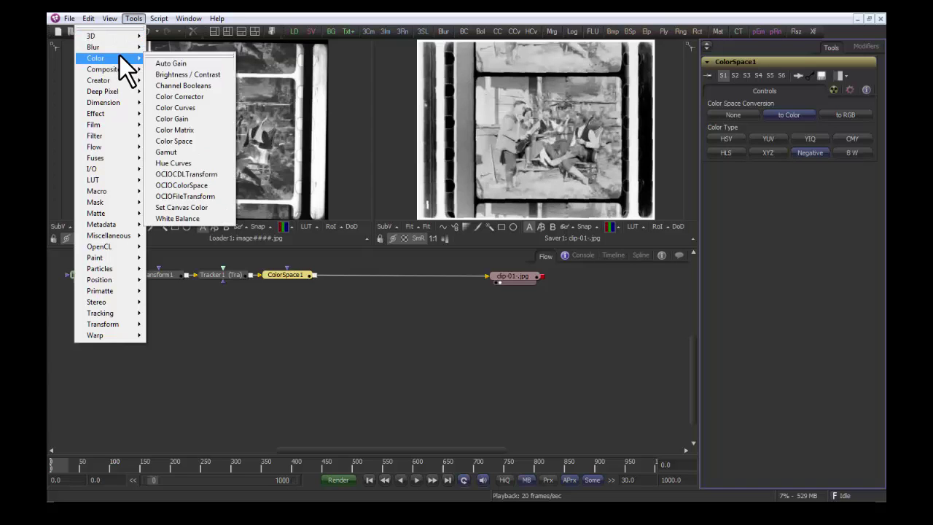
{"action": "left_click", "coordinate": [182, 73]}
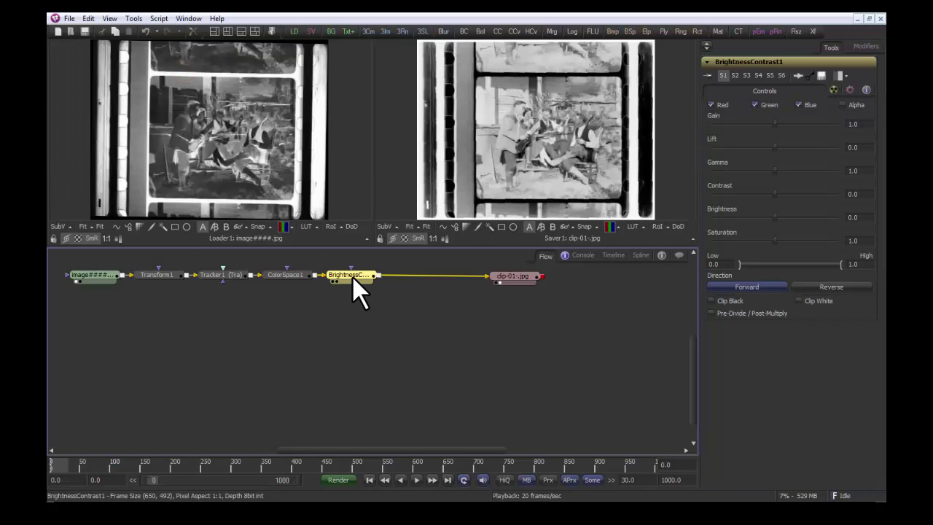
{"action": "mouse_move", "coordinate": [353, 276]}
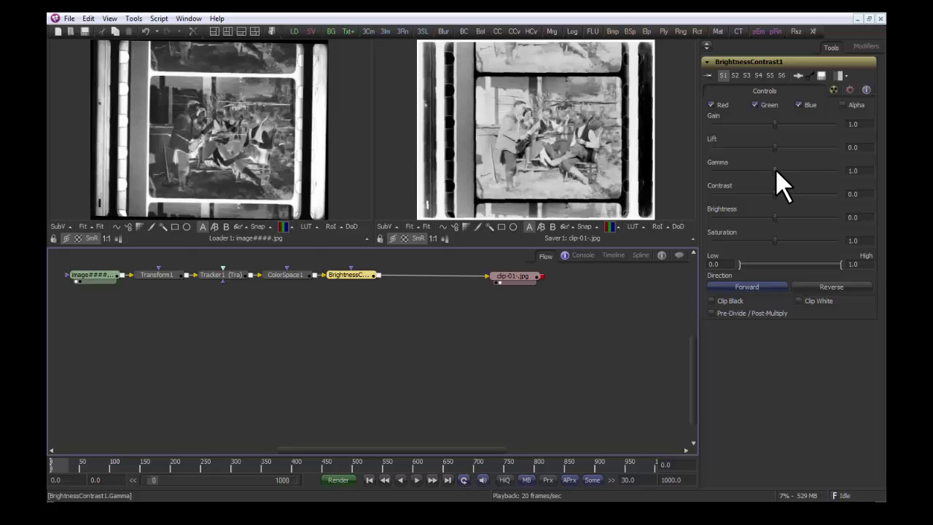
{"action": "left_click_drag", "start_coordinate": [775, 169], "coordinate": [775, 216]}
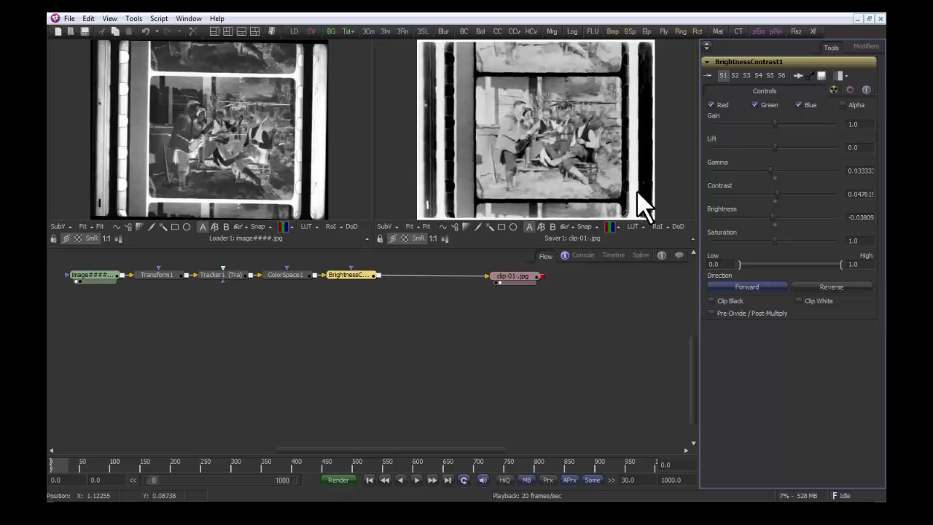
{"action": "left_click", "coordinate": [584, 173]}
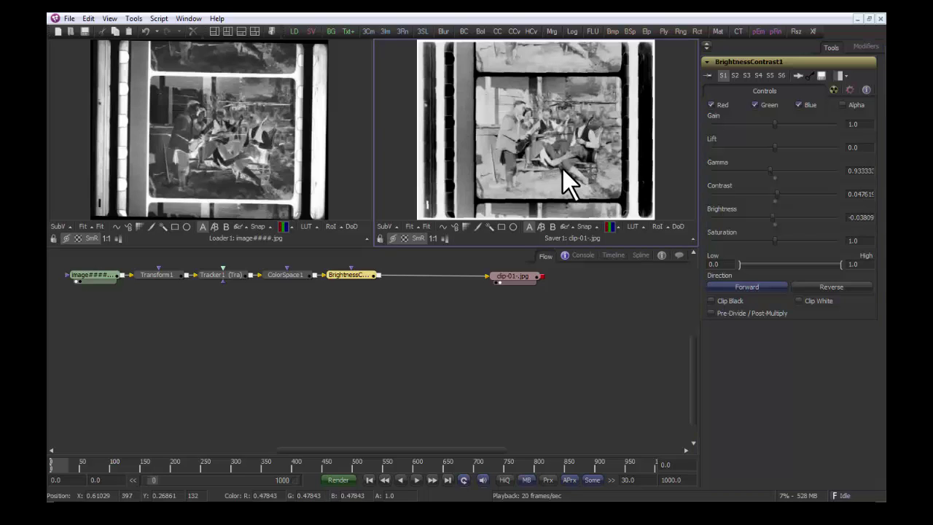
{"action": "scroll", "coordinate": [564, 147], "scroll_direction": "up", "scroll_amount": 2}
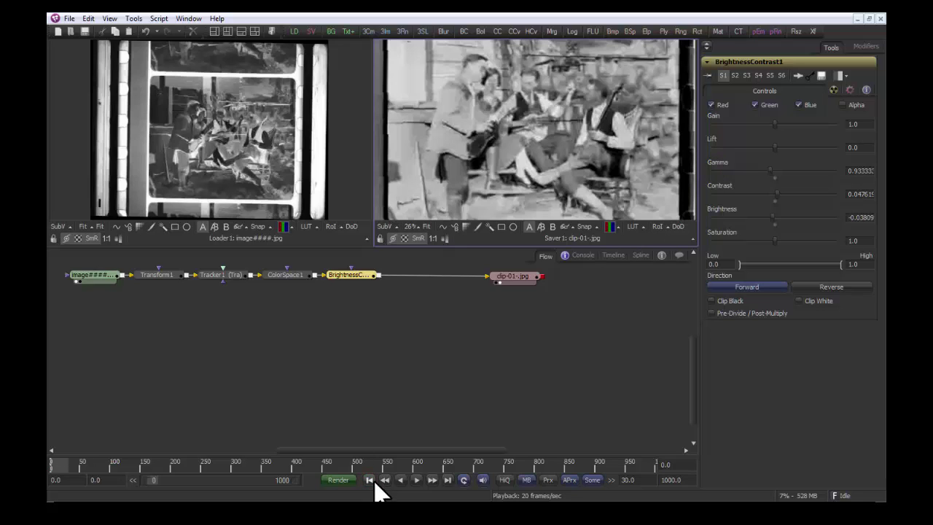
Start the render of all 31 frames (0–30) from Render Settings and dismiss the completion message
{"action": "left_click", "coordinate": [339, 478]}
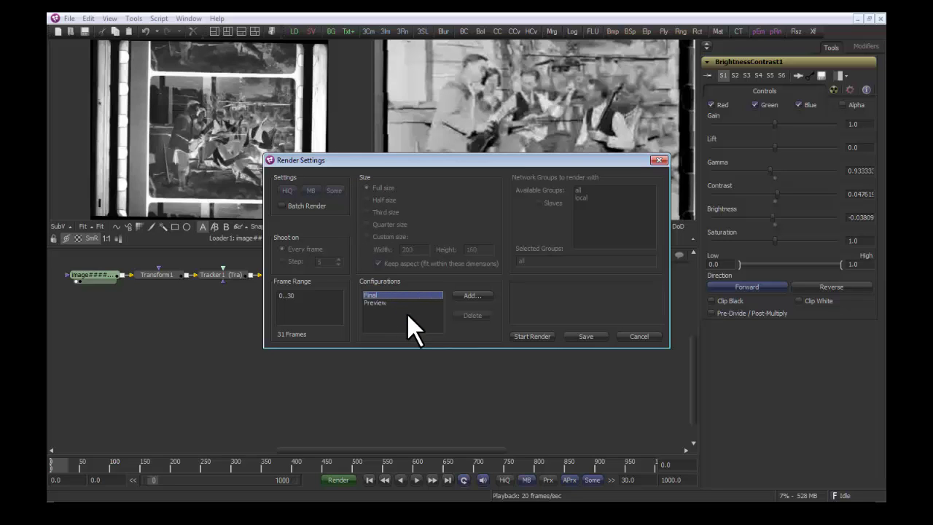
{"action": "left_click", "coordinate": [524, 337]}
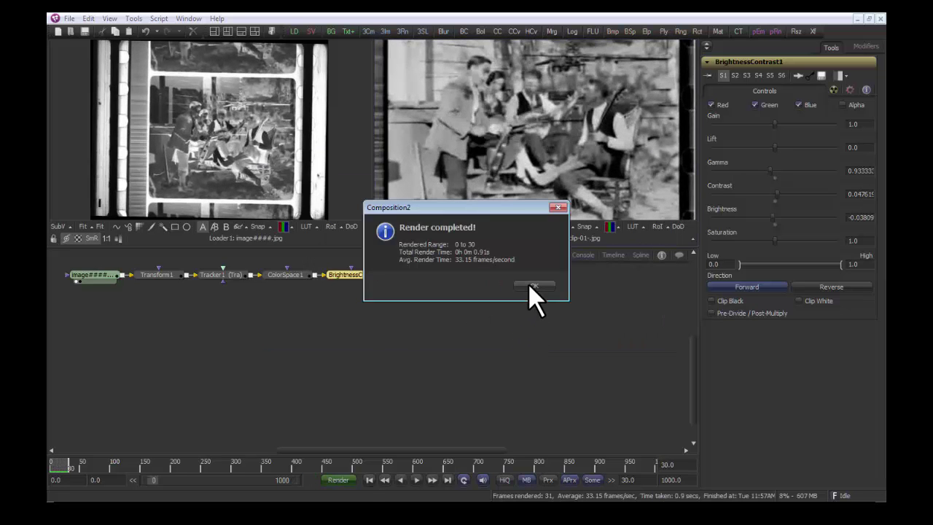
{"action": "left_click", "coordinate": [532, 286]}
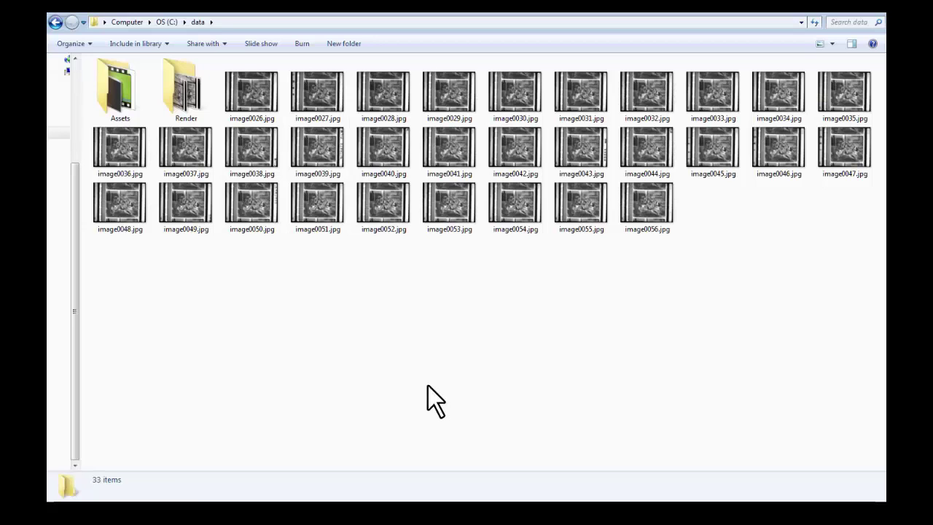
Open clip-01-0000.jpg from the Render folder in IrfanView, step through the frames, then return to Fusion
{"action": "double_click", "coordinate": [184, 86]}
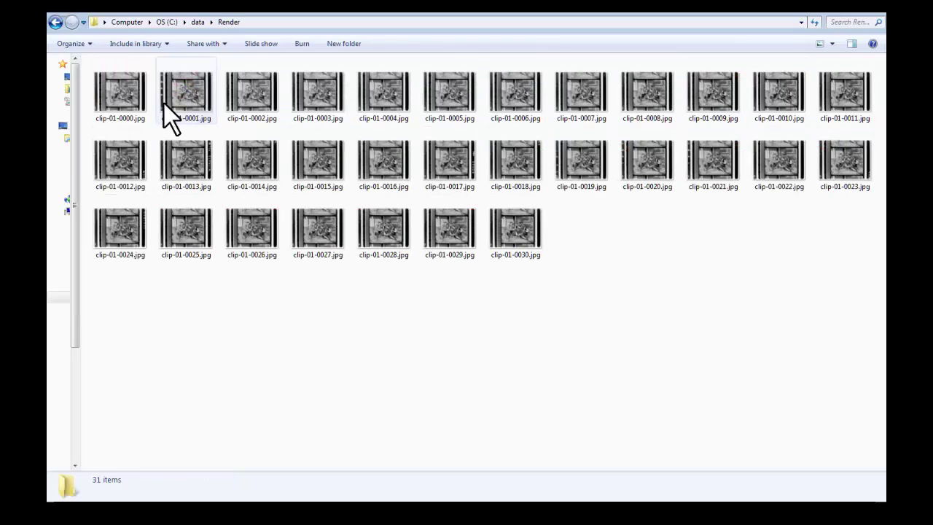
{"action": "double_click", "coordinate": [131, 102]}
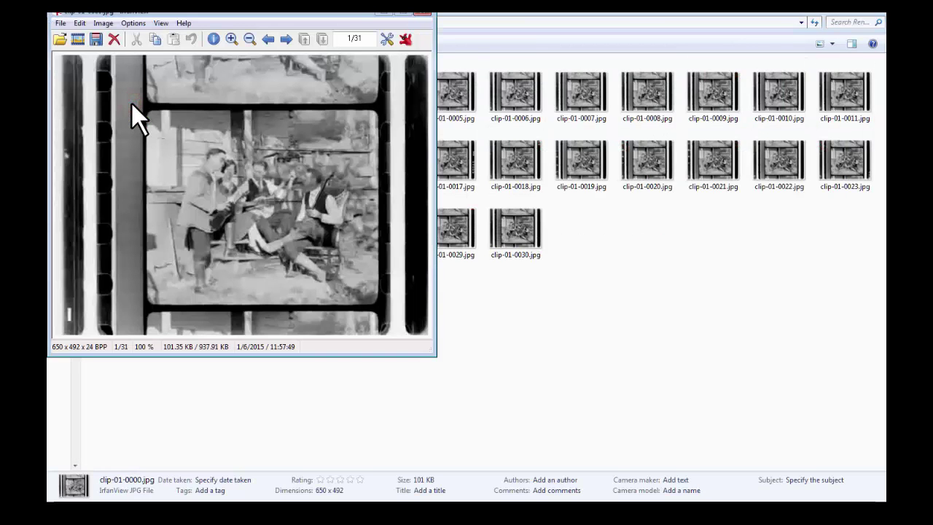
{"action": "left_click", "coordinate": [290, 43]}
{"action": "left_click", "coordinate": [290, 42]}
{"action": "left_click", "coordinate": [291, 43]}
{"action": "left_click", "coordinate": [290, 43]}
{"action": "left_click", "coordinate": [290, 42]}
{"action": "left_click", "coordinate": [290, 42]}
{"action": "left_click", "coordinate": [290, 42]}
{"action": "left_click", "coordinate": [290, 43]}
{"action": "left_click", "coordinate": [290, 42]}
{"action": "left_click", "coordinate": [290, 43]}
{"action": "left_click", "coordinate": [290, 42]}
{"action": "left_click", "coordinate": [291, 43]}
{"action": "left_click", "coordinate": [290, 42]}
{"action": "left_click", "coordinate": [290, 42]}
{"action": "left_click", "coordinate": [290, 42]}
{"action": "left_click", "coordinate": [290, 43]}
{"action": "left_click", "coordinate": [290, 42]}
{"action": "left_click", "coordinate": [290, 42]}
{"action": "left_click", "coordinate": [290, 42]}
{"action": "left_click", "coordinate": [290, 42]}
{"action": "left_click", "coordinate": [422, 13]}
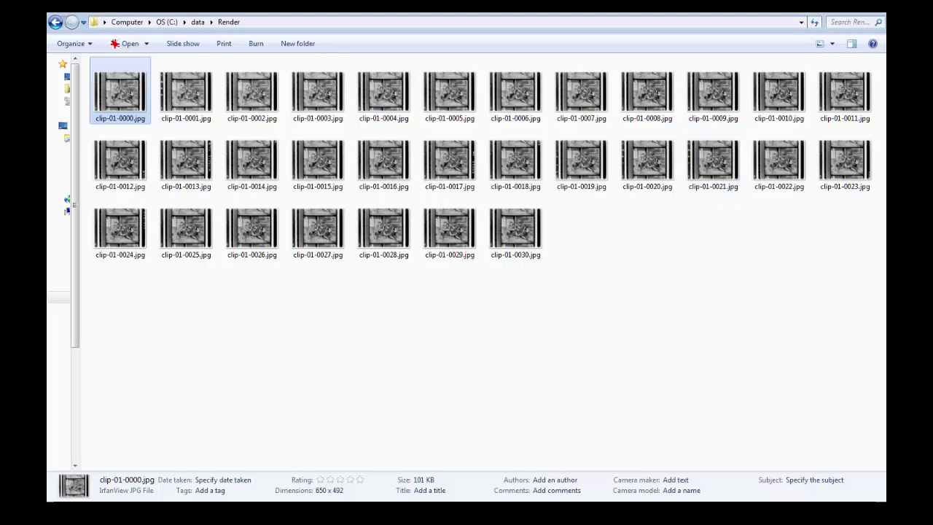
{"action": "key", "text": "alt+Tab"}
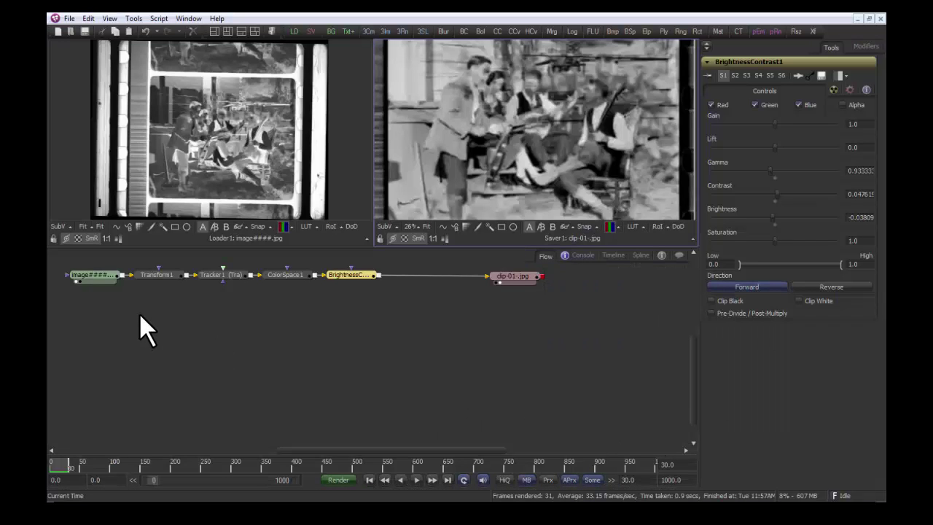